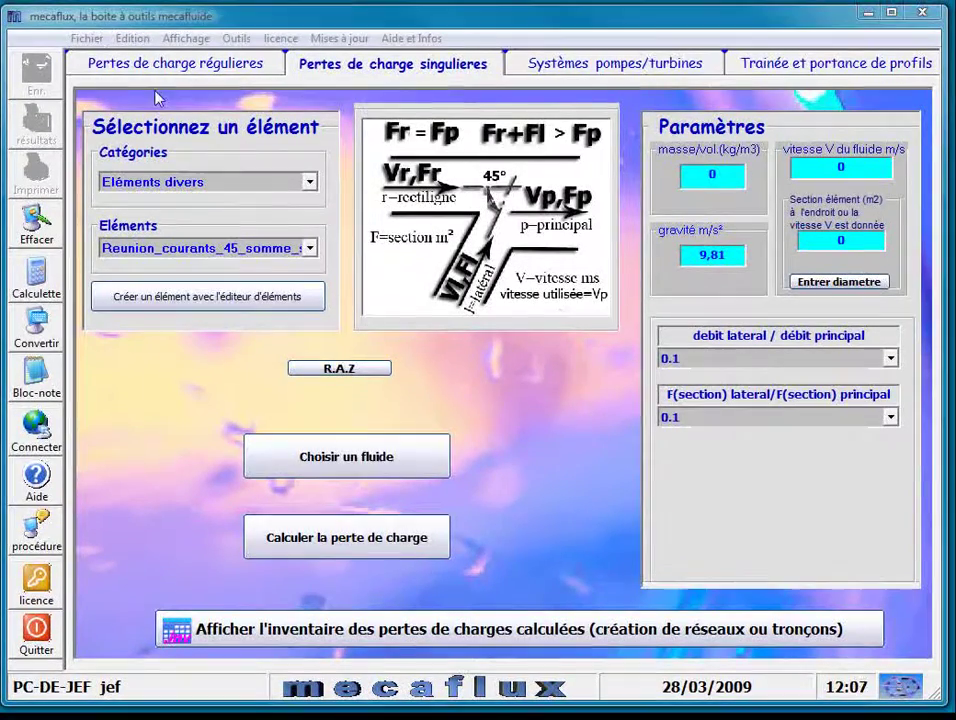
# Select the 45° current-junction element "Reunion_courants_45_somme_superieur" among the existing elements of the Eléments divers category.
pyautogui.click(310, 248)
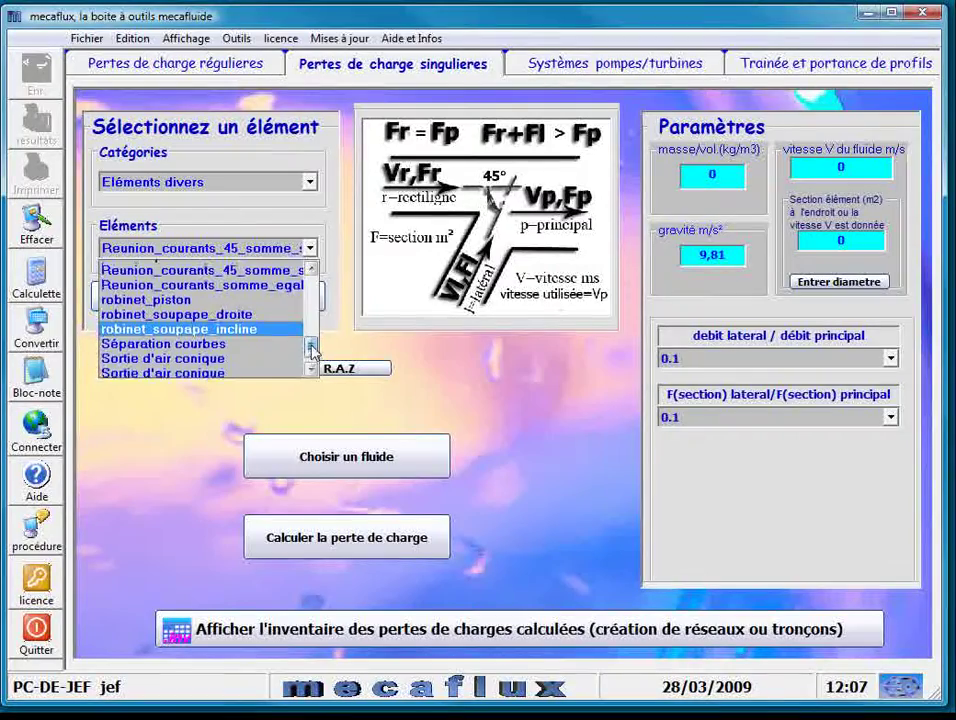
pyautogui.moveTo(311, 349)
pyautogui.mouseDown()
pyautogui.moveTo(316, 310)
pyautogui.moveTo(313, 352)
pyautogui.mouseUp()
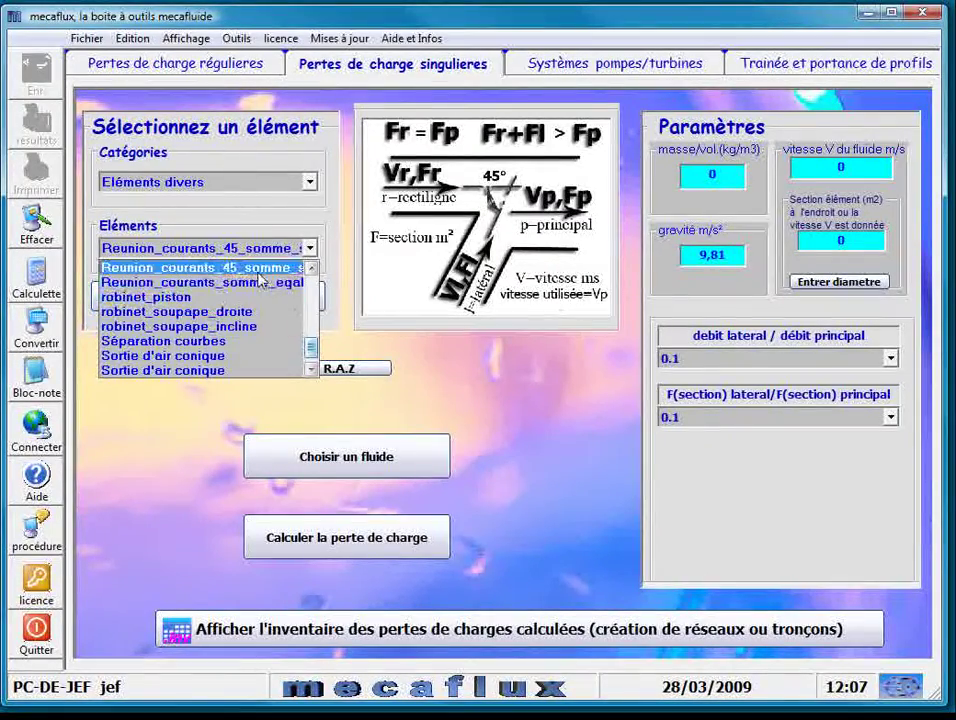
pyautogui.click(268, 258)
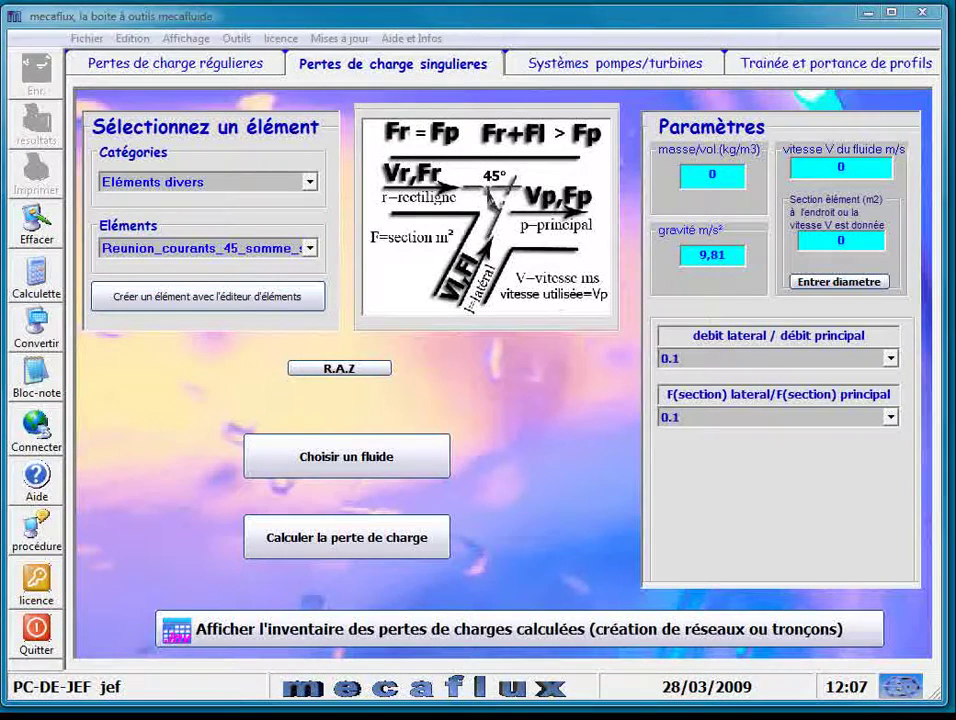
# Bring the diag_7.4 table and the Reunion_courants_45_somme_superieur_image window into view for examination, and move both aside again.
pyautogui.moveTo(955, 2); pyautogui.dragTo(250, 0)
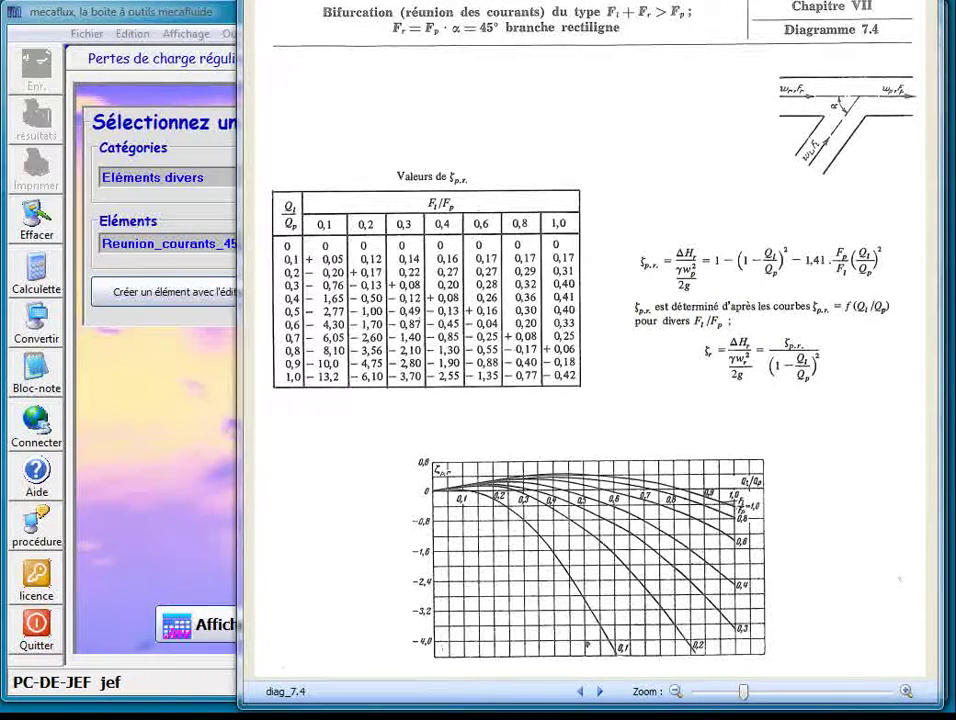
pyautogui.moveTo(955, 38); pyautogui.dragTo(783, 24)
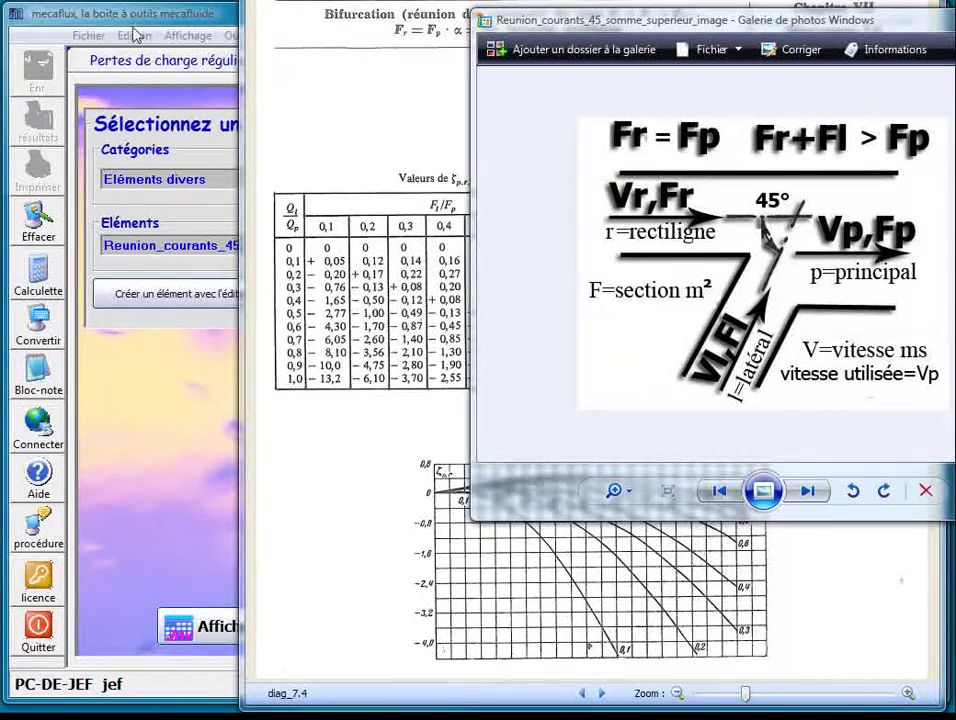
pyautogui.moveTo(530, 26); pyautogui.dragTo(744, 42)
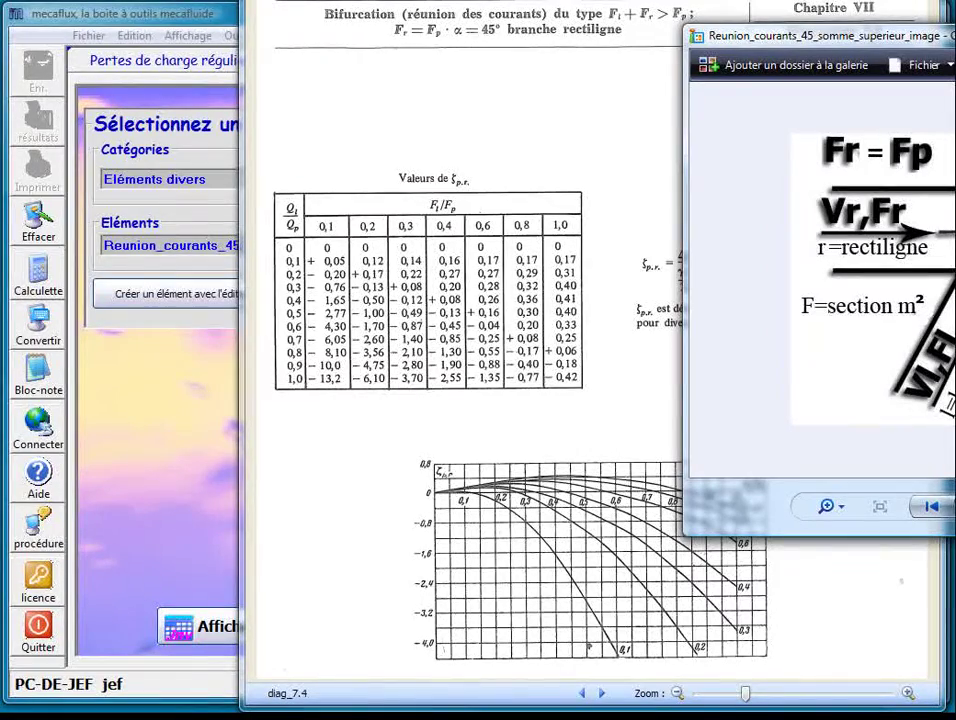
pyautogui.moveTo(480, 2); pyautogui.dragTo(821, 10)
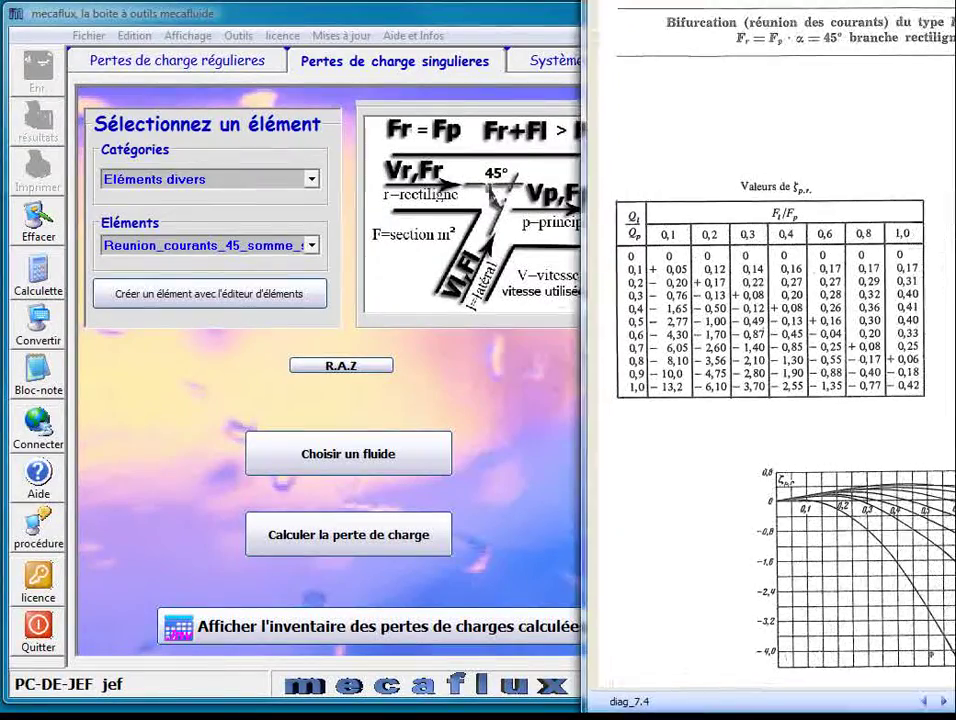
# Start a new element in the element editor, name it Reunion_courants_45_somme_superieur and continue to its parameters.
pyautogui.click(222, 303)
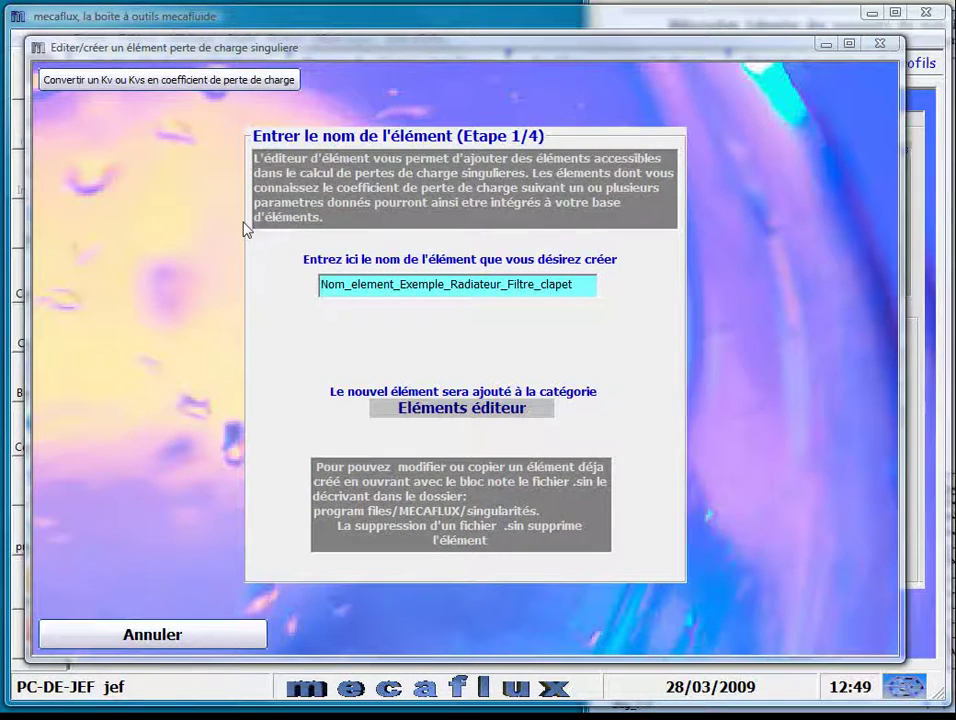
pyautogui.moveTo(585, 287); pyautogui.dragTo(299, 282)
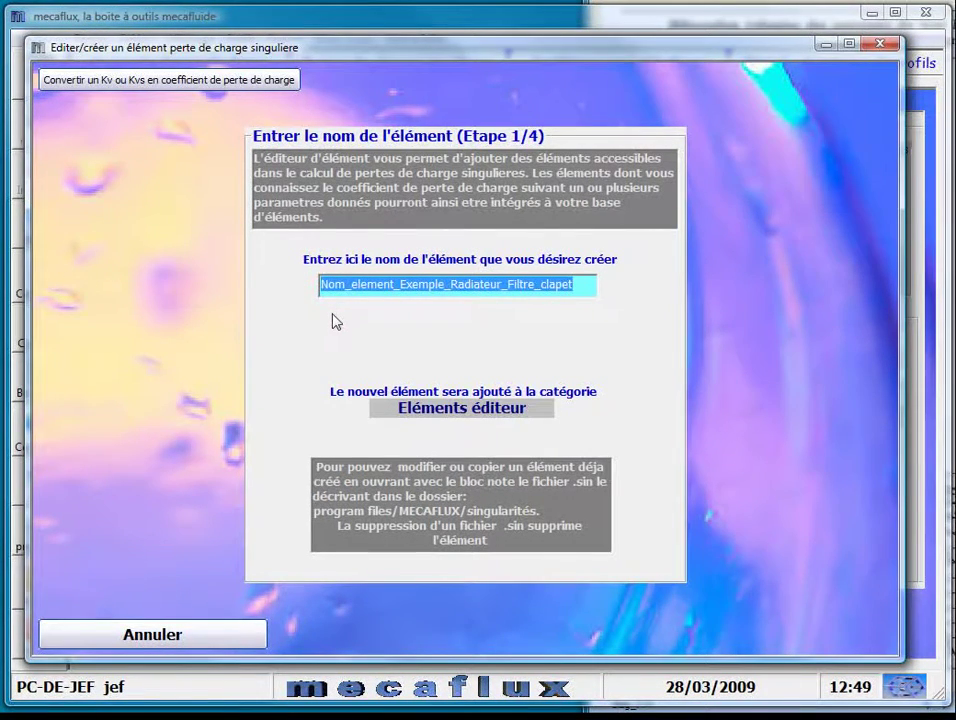
pyautogui.write('Reunion_courants_45_somme_superieur')
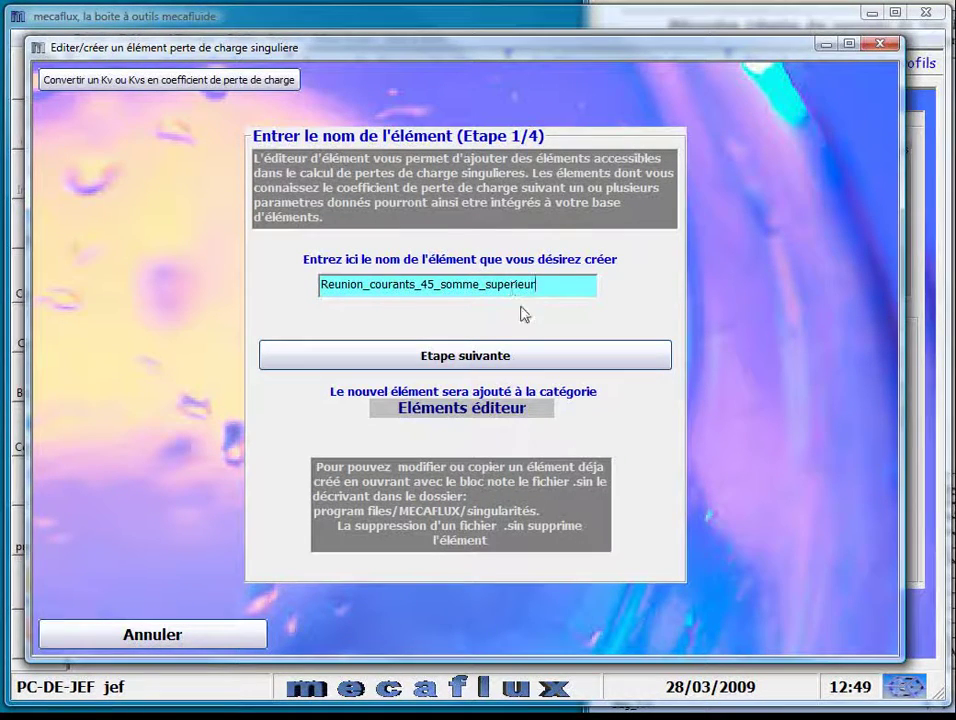
pyautogui.click(463, 358)
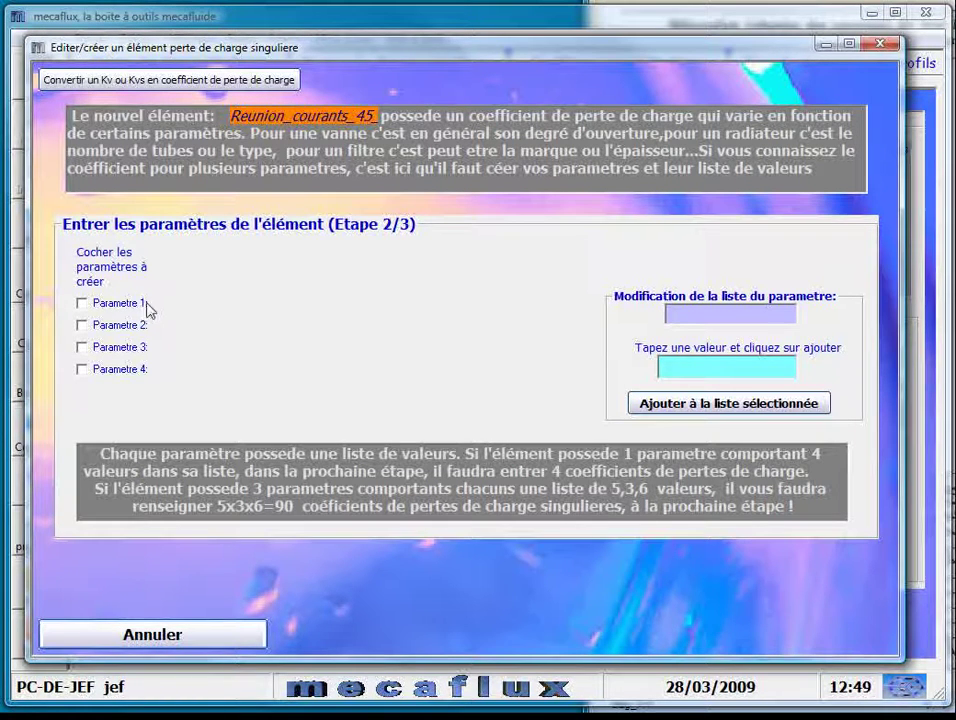
# Enable parameters 1 and 2, consult the diag_7.4 table and name parameter 1 "debit lateral/débit pricipal".
pyautogui.click(82, 303)
pyautogui.click(83, 326)
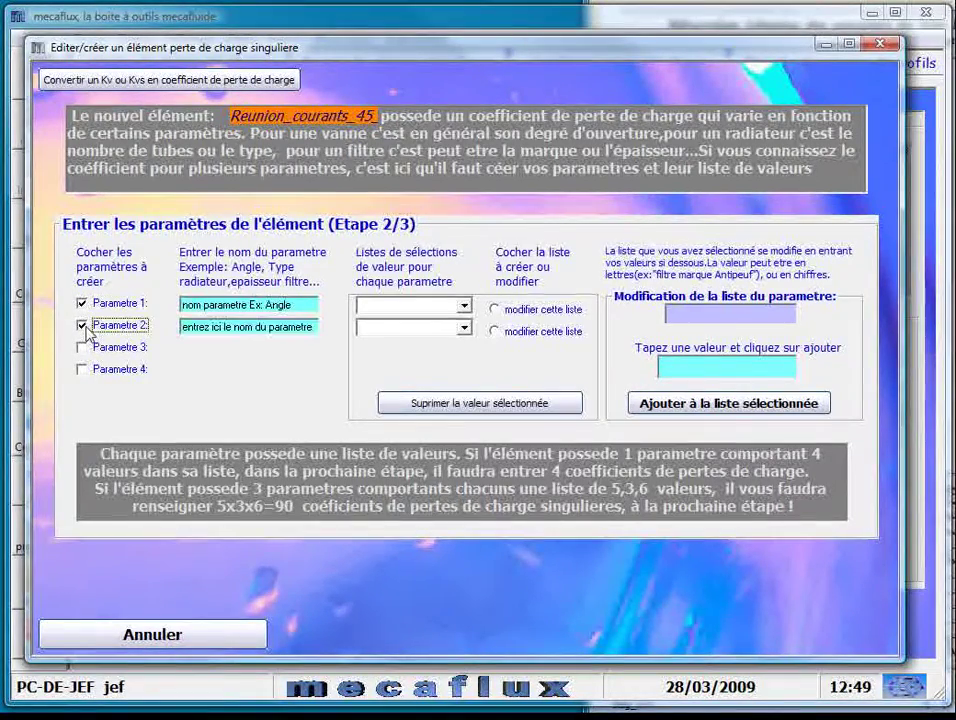
pyautogui.click(305, 305)
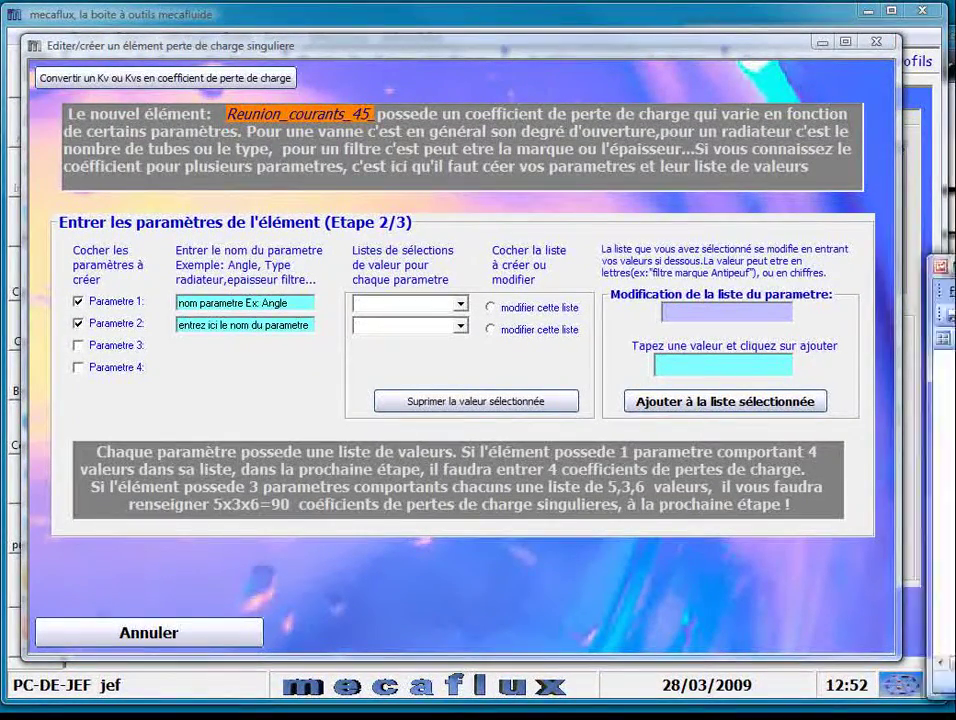
pyautogui.moveTo(955, 330); pyautogui.dragTo(750, 332)
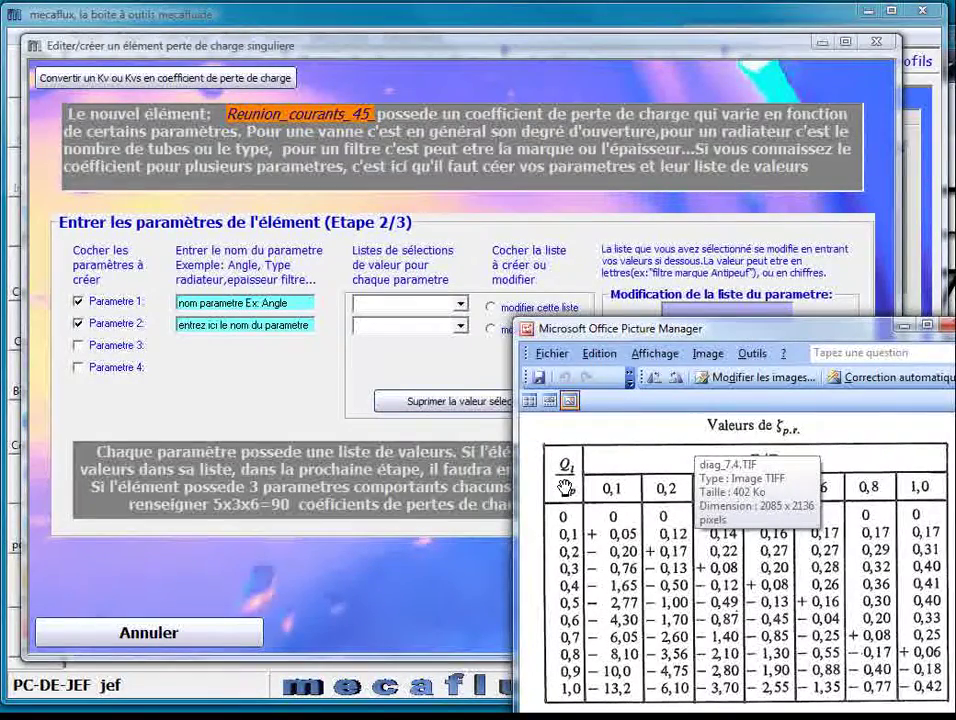
pyautogui.click(290, 303)
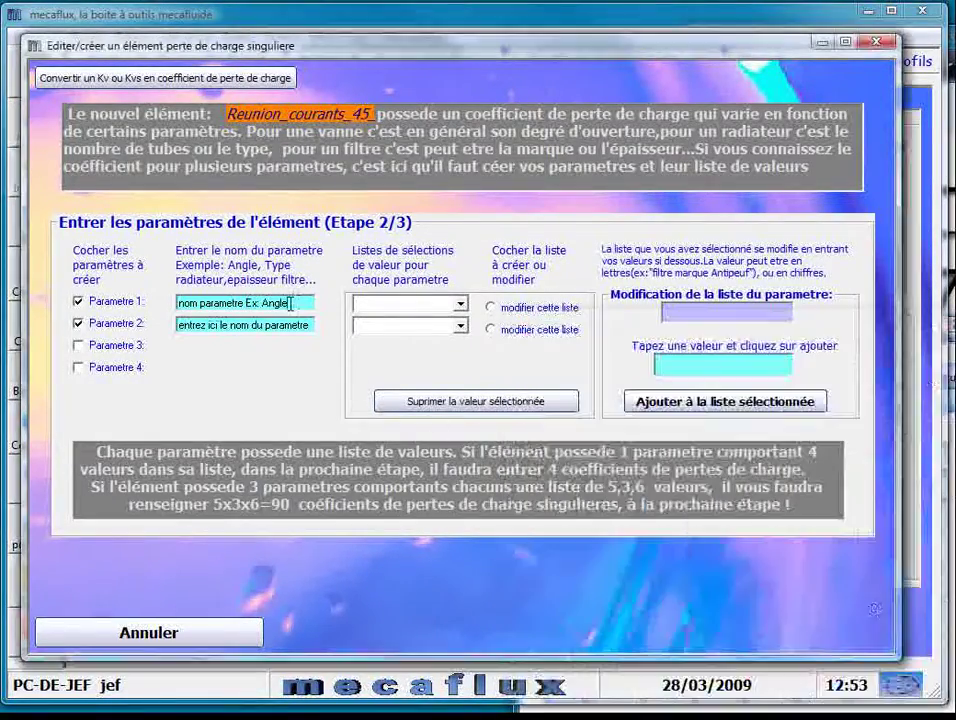
pyautogui.moveTo(290, 303); pyautogui.dragTo(132, 302)
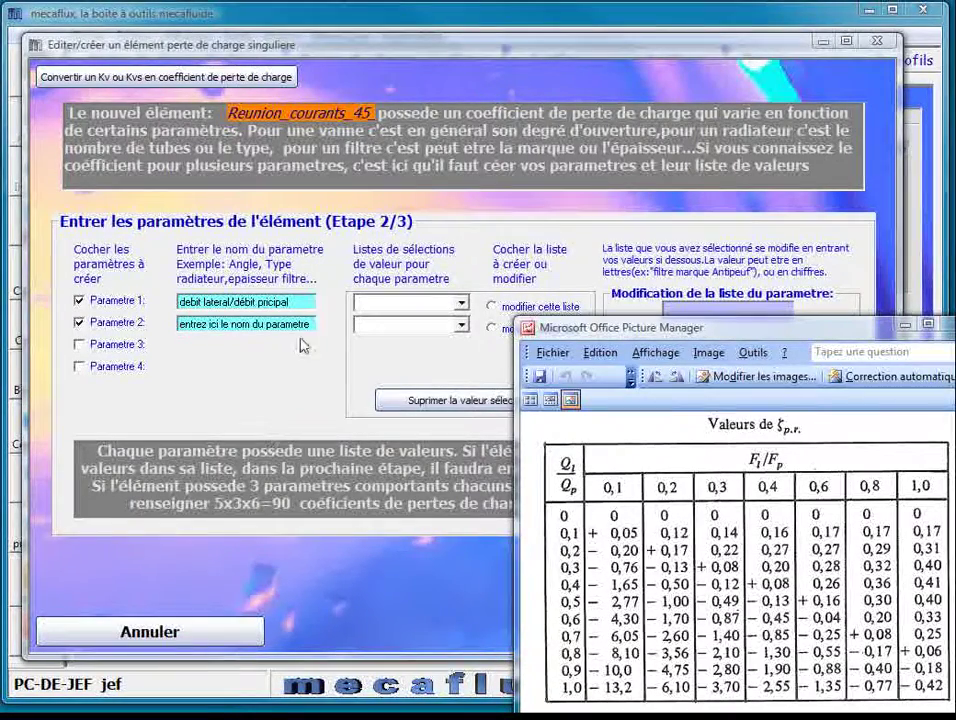
# Name parameter 2 as the ratio of the lateral section to the principal section, starting with "F(section laterale)l/Fp".
pyautogui.click(220, 325)
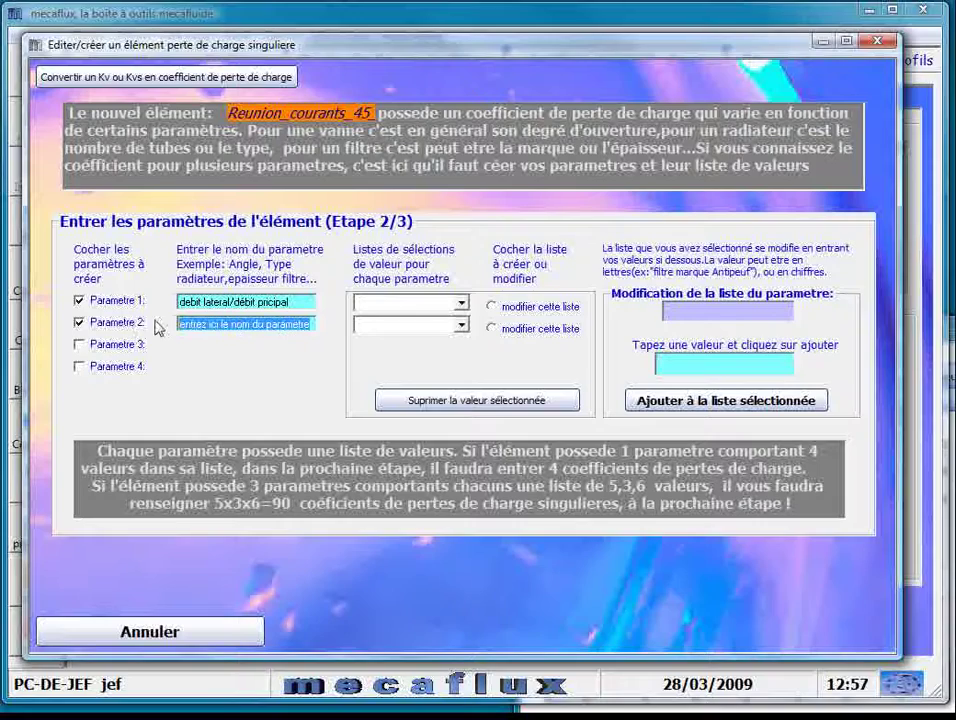
pyautogui.hotkey('ctrl', 'v')
pyautogui.moveTo(216, 326); pyautogui.dragTo(180, 343)
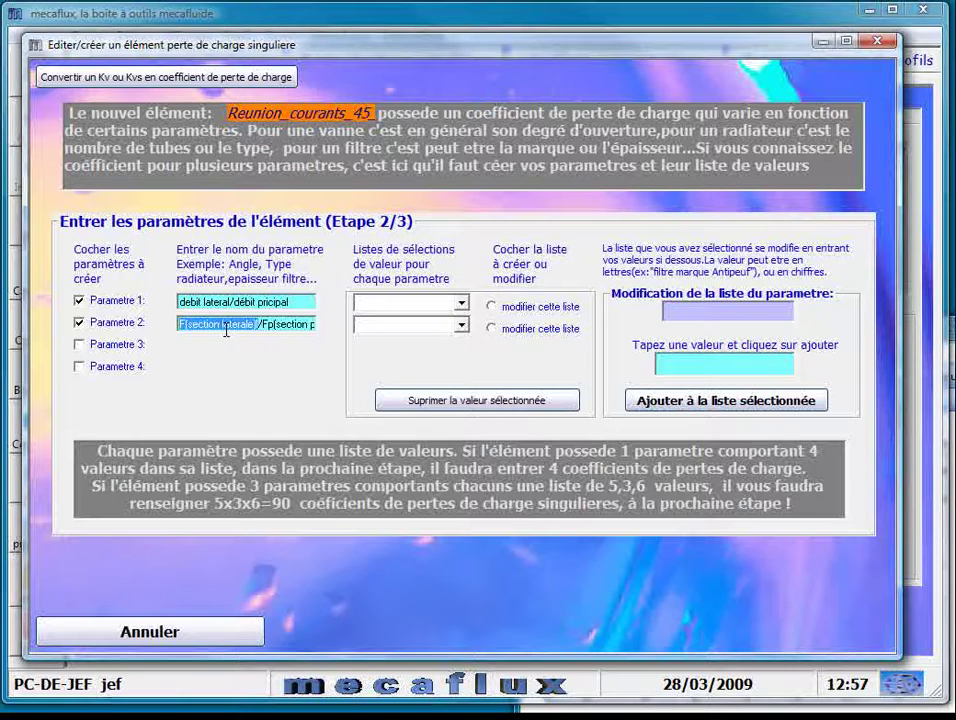
# Choose the value list of parameter 1 for editing and place the diag_7.4 table where the value entry remains accessible.
pyautogui.click(378, 312)
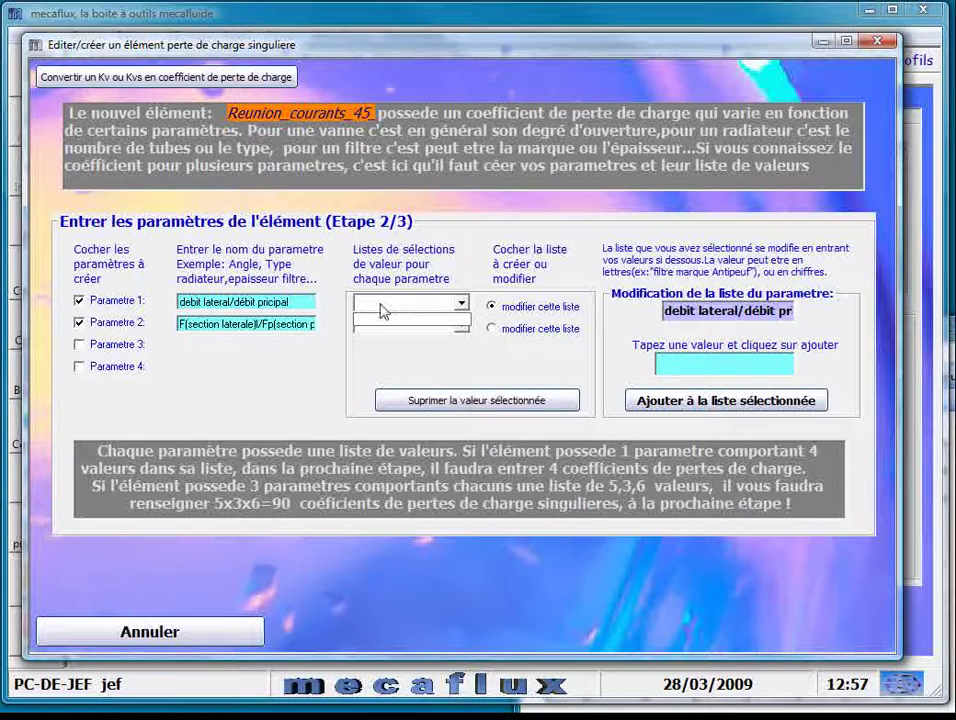
pyautogui.click(447, 304)
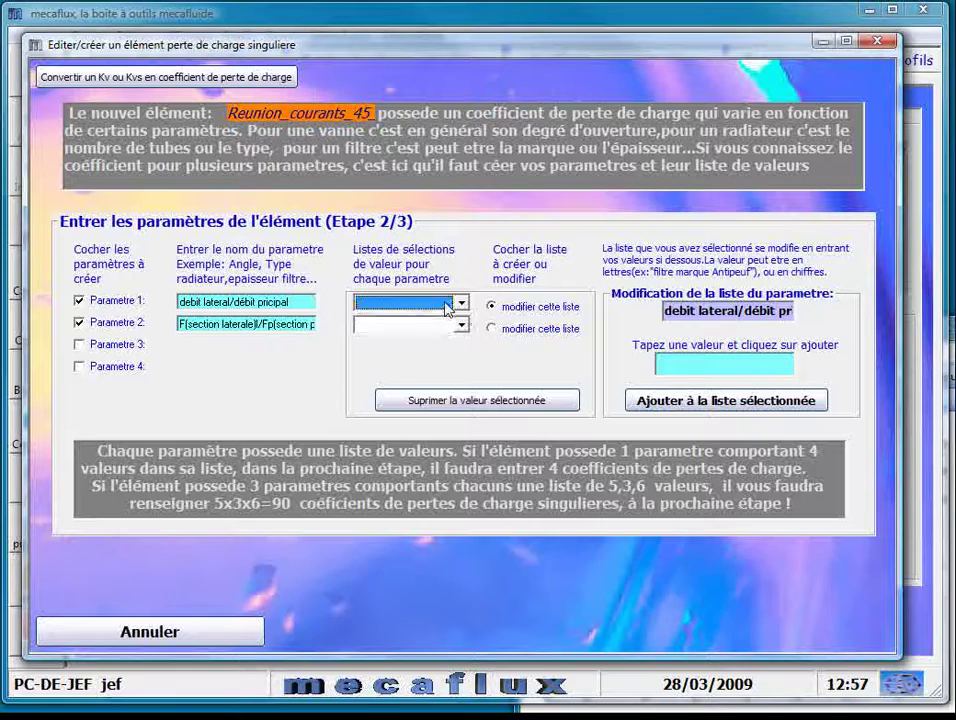
pyautogui.click(667, 366)
pyautogui.click(667, 366)
pyautogui.click(953, 342)
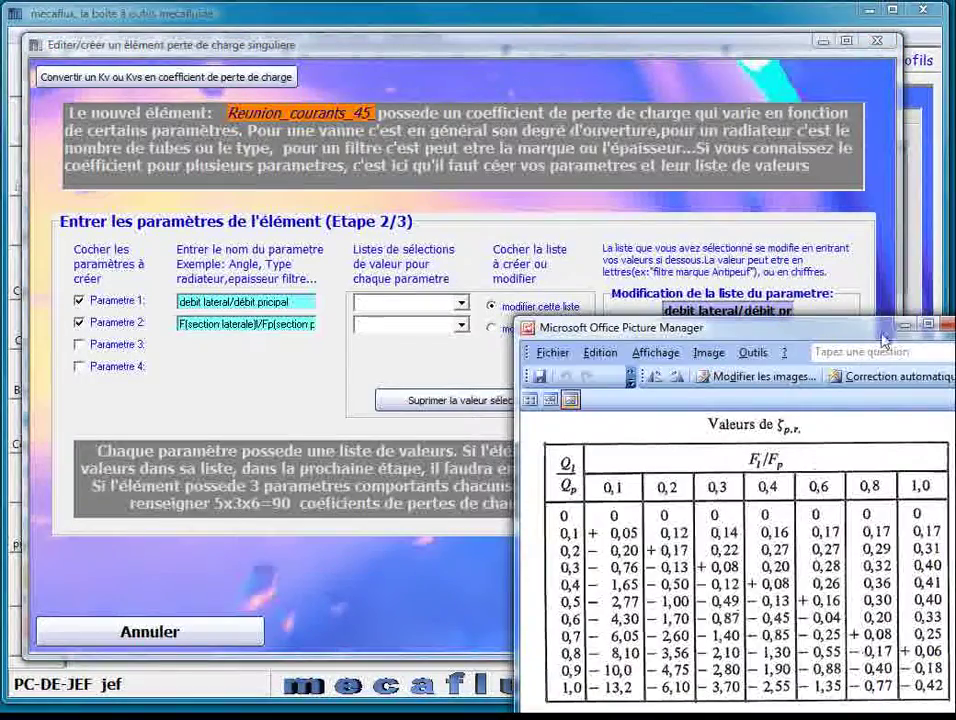
pyautogui.moveTo(883, 338); pyautogui.dragTo(372, 231)
pyautogui.moveTo(270, 48); pyautogui.dragTo(843, 10)
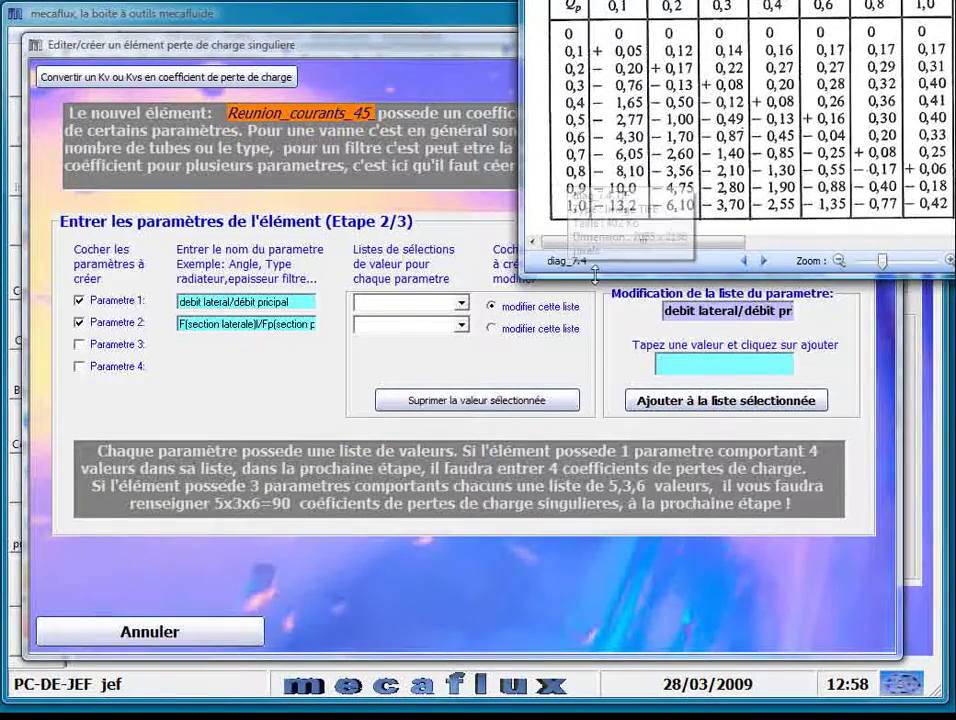
# Add the value 0.1 to the list of parameter 1 and check it in the list.
pyautogui.click(700, 364)
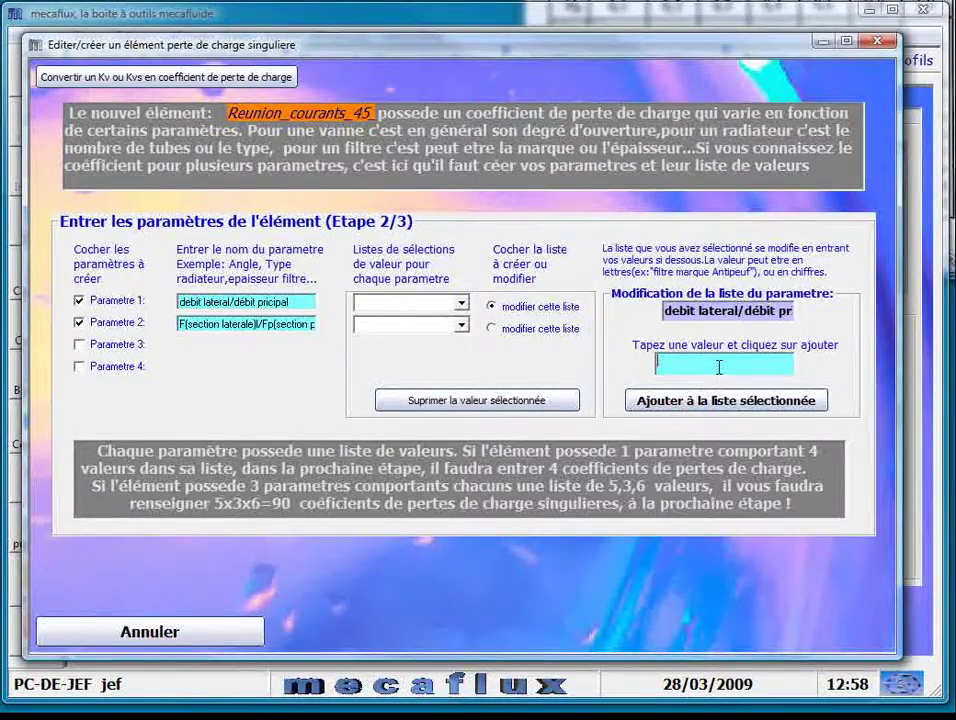
pyautogui.write('0.')
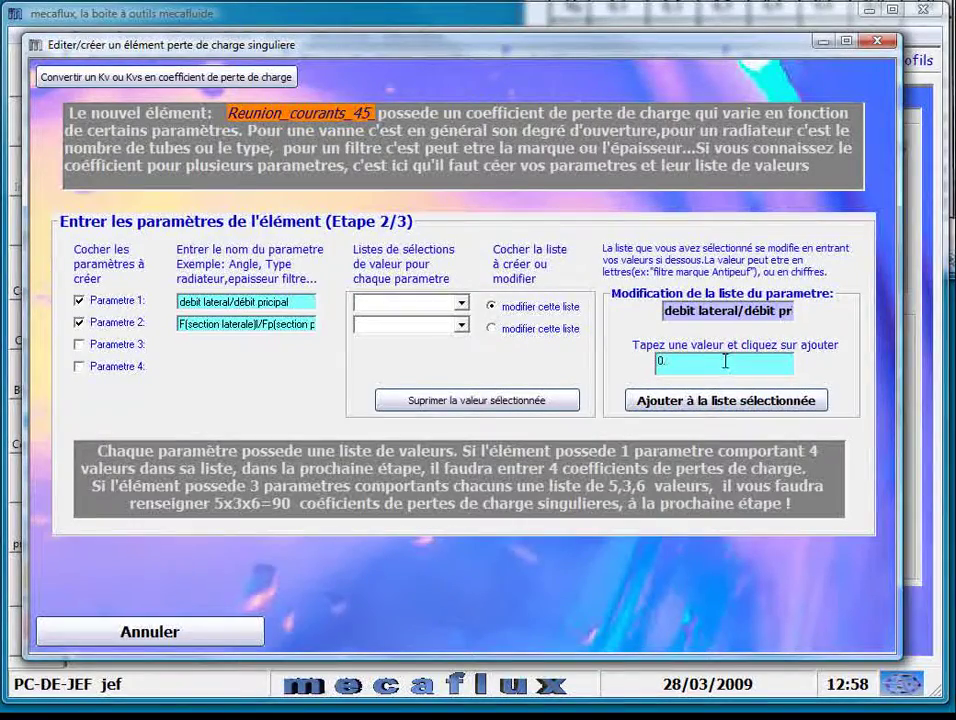
pyautogui.write('1')
pyautogui.click(668, 400)
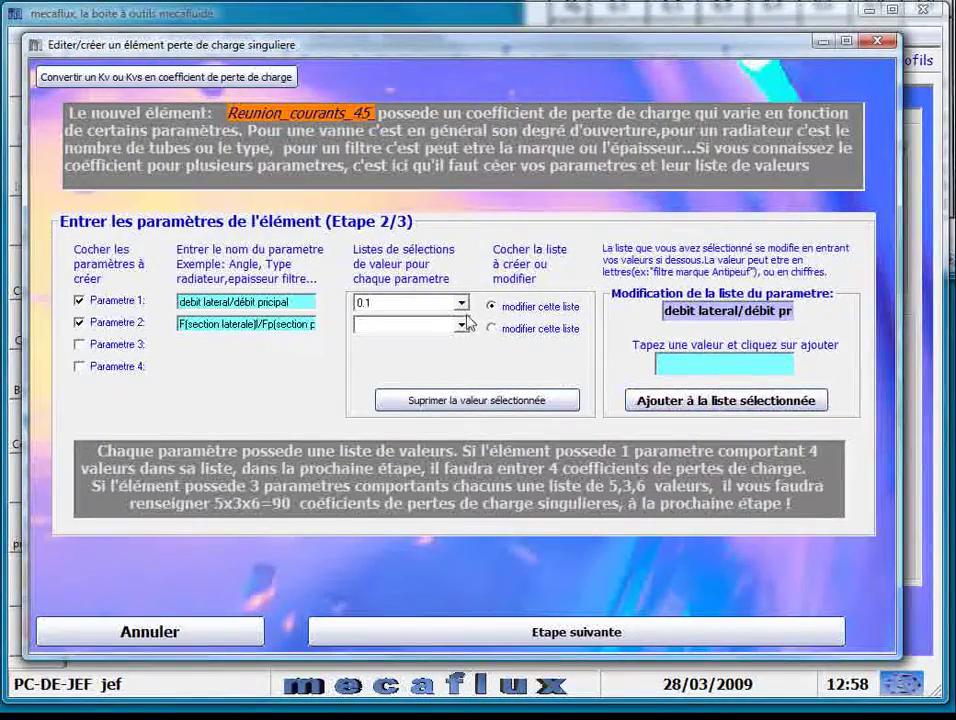
pyautogui.click(410, 302)
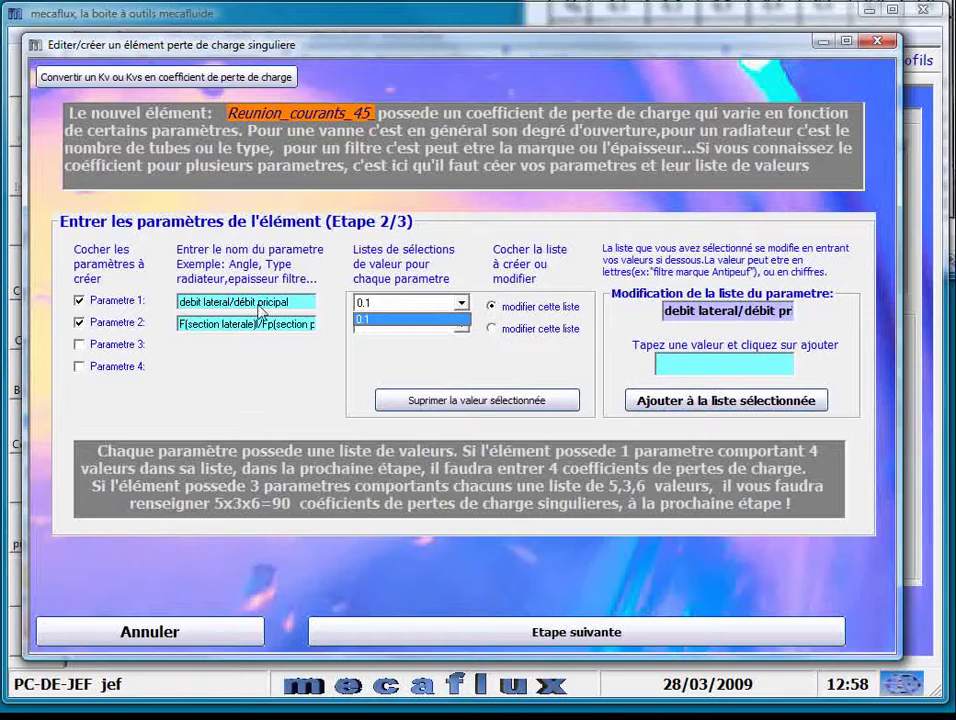
pyautogui.click(378, 316)
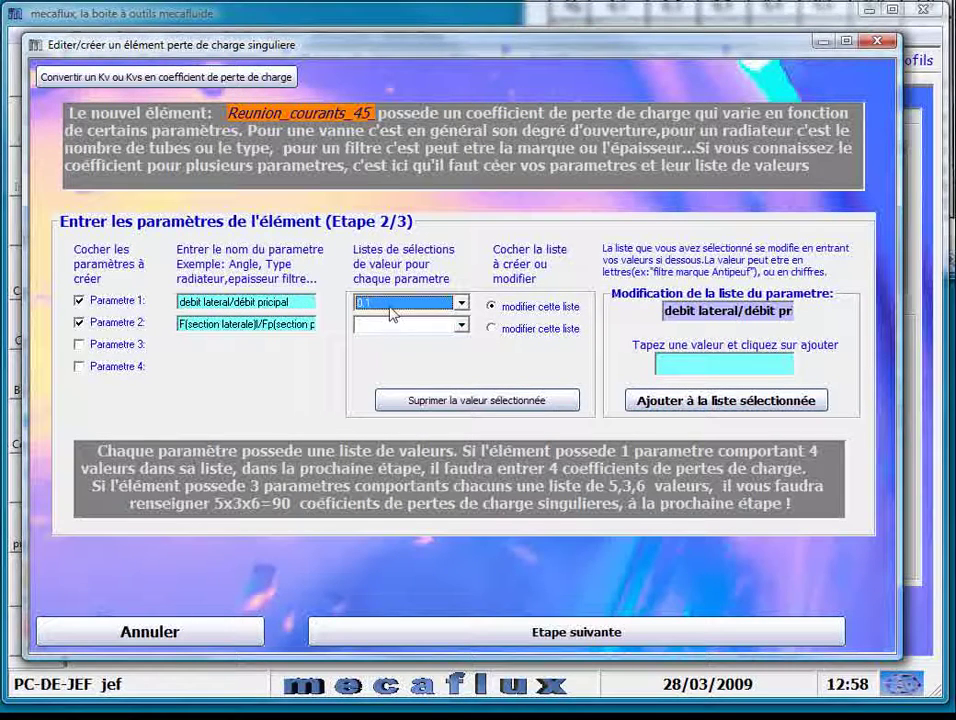
# Add the value 0.2 to the list of parameter 1 and open that list.
pyautogui.click(672, 364)
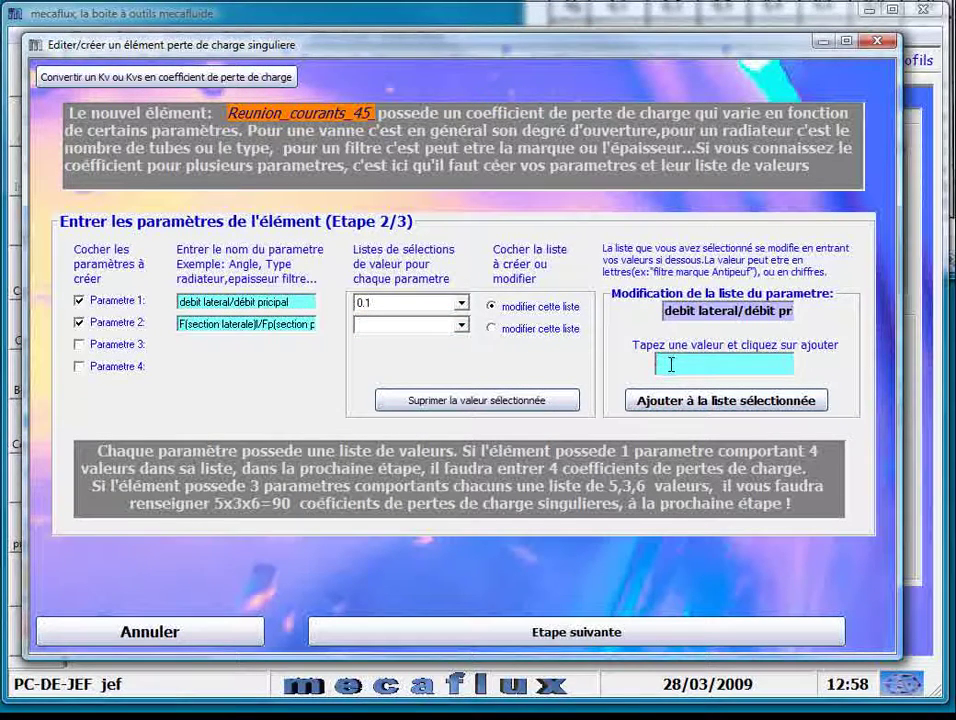
pyautogui.write('0.2')
pyautogui.click(651, 398)
pyautogui.click(461, 303)
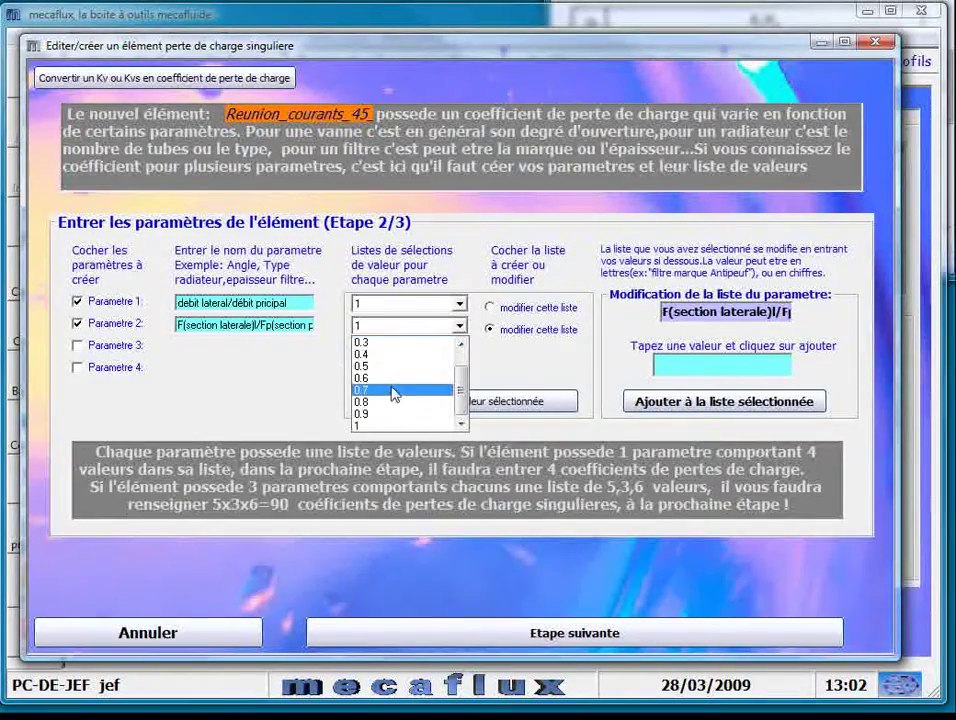
# Select 0.6 in the list of parameter 2, consult the diag_7.4 table and continue to the coefficient entry stage.
pyautogui.click(440, 378)
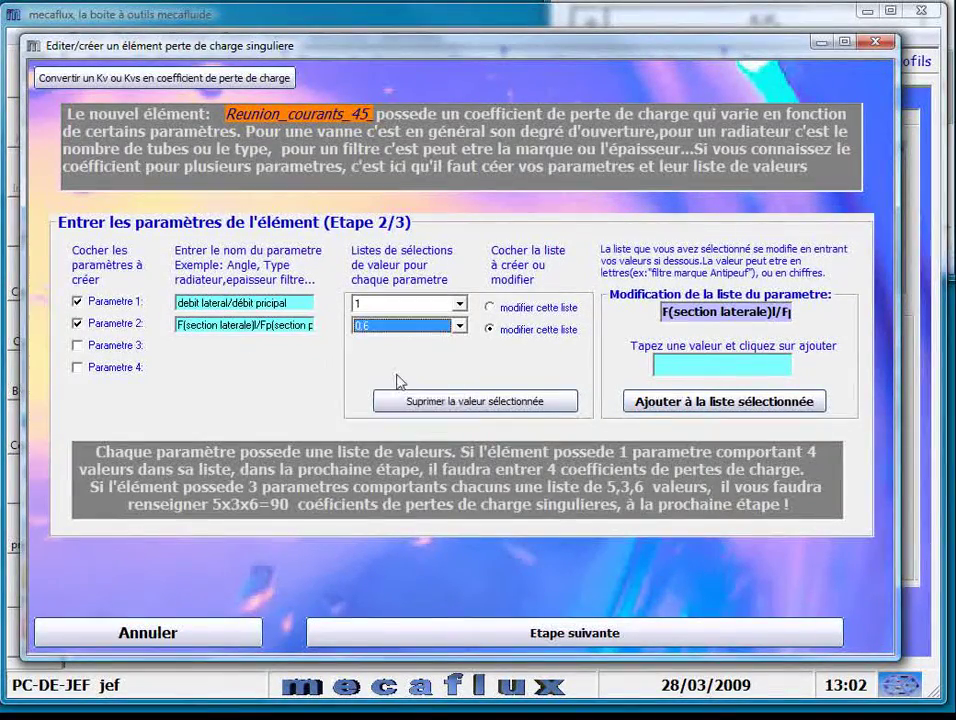
pyautogui.click(640, 2)
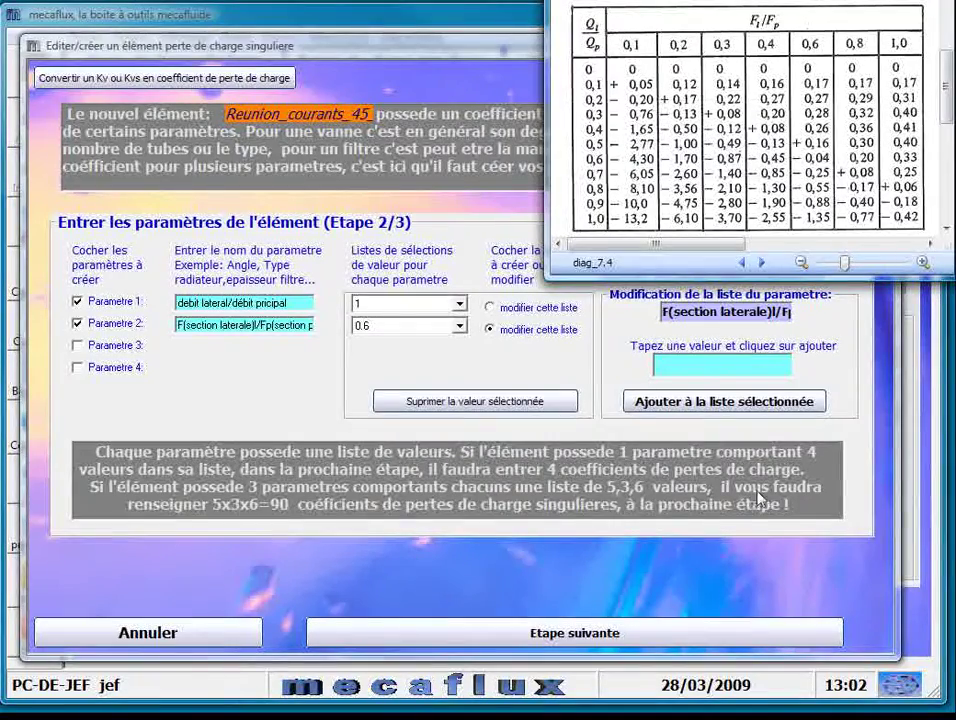
pyautogui.click(577, 633)
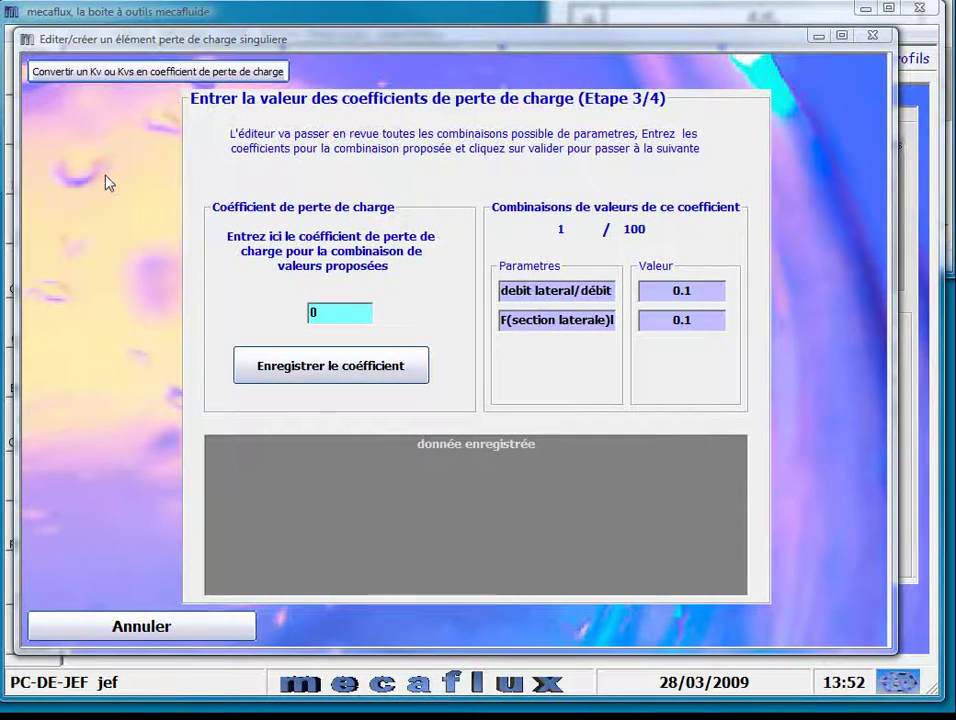
# Bring the diag_7.4 table into view, then shift and narrow the coefficient editor window to make room beside it.
pyautogui.moveTo(760, 0); pyautogui.dragTo(742, 27)
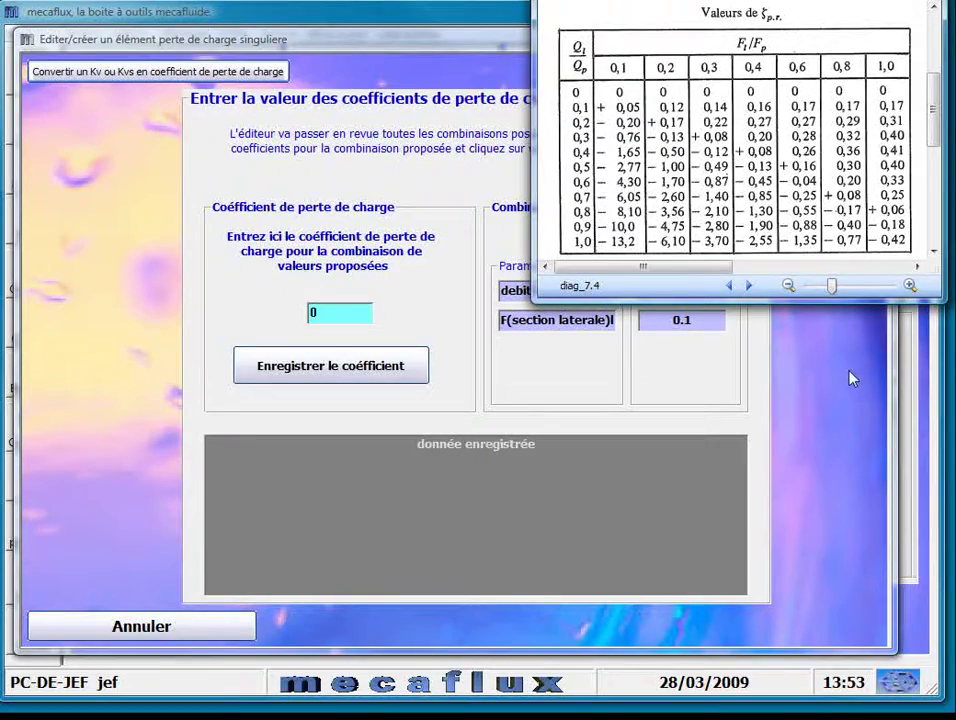
pyautogui.moveTo(366, 54); pyautogui.dragTo(190, 54)
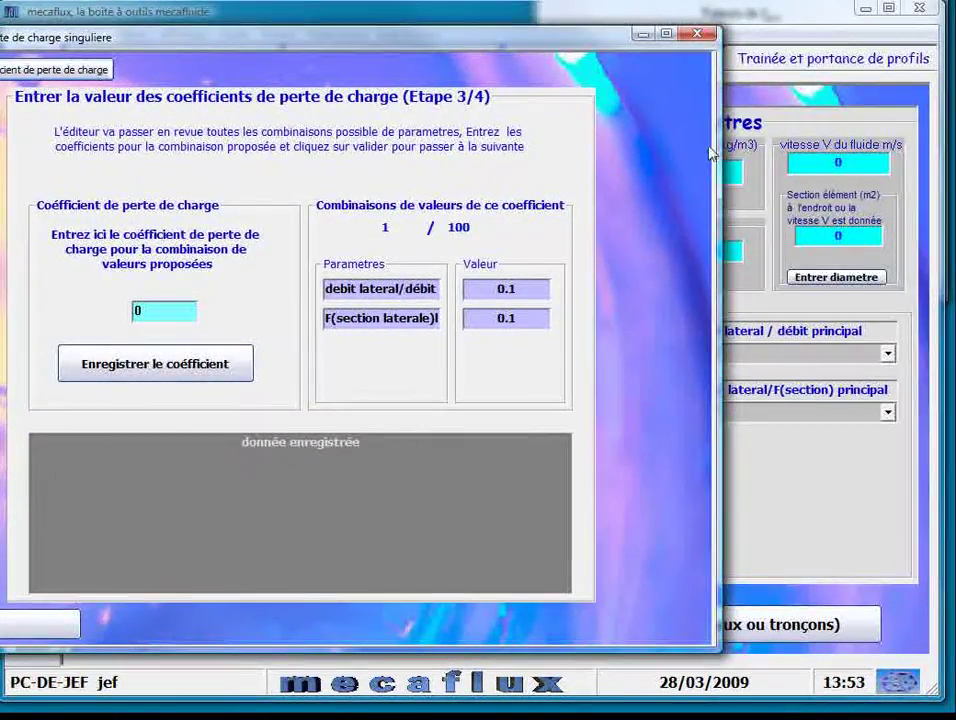
pyautogui.moveTo(711, 139); pyautogui.dragTo(598, 145)
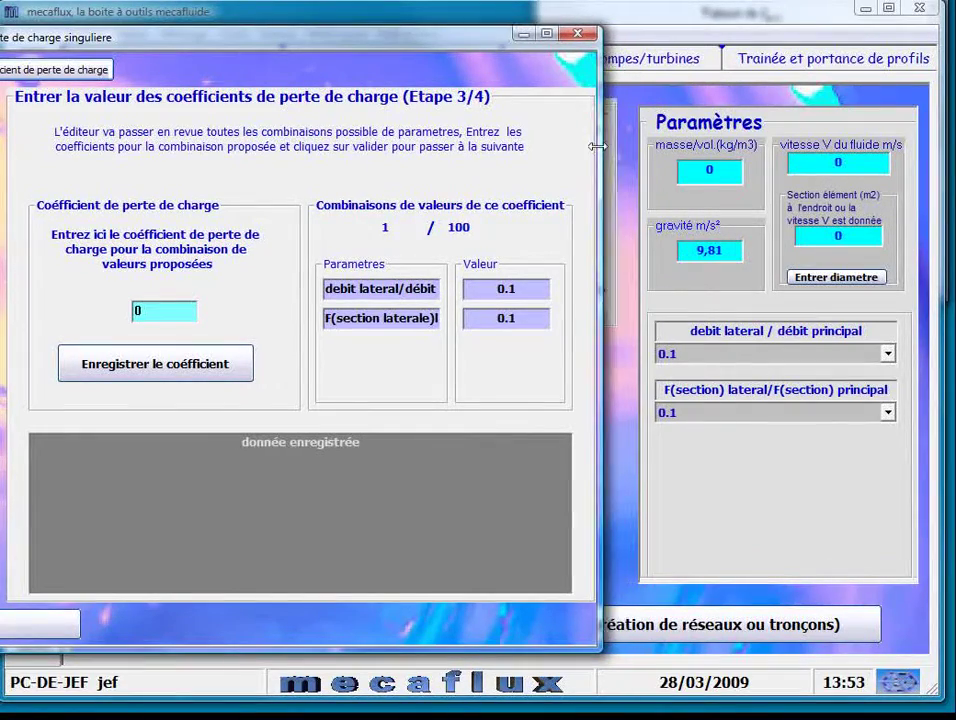
# Check the full names of both parameters for combination 1 and bring the diag_7.4 table back into view.
pyautogui.moveTo(720, 0); pyautogui.dragTo(761, 0)
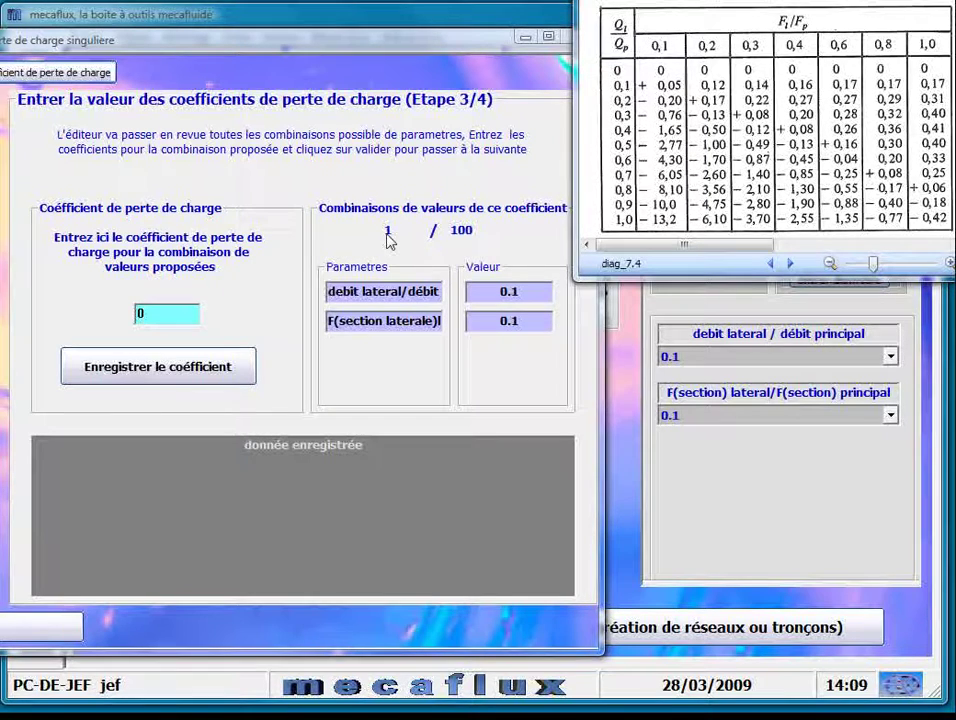
pyautogui.doubleClick(340, 291)
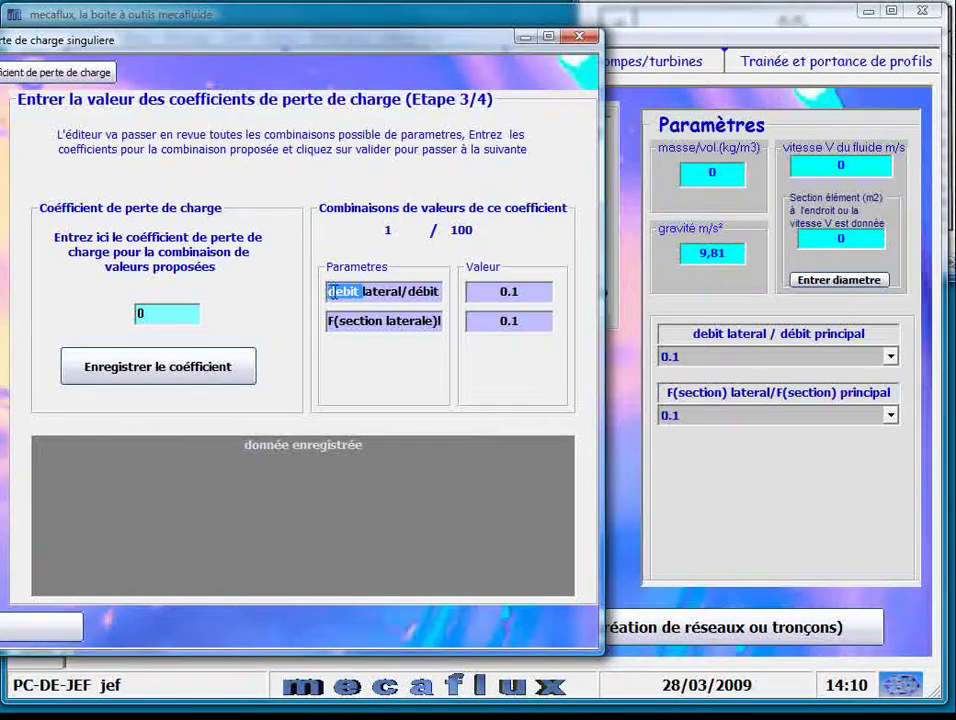
pyautogui.moveTo(331, 291); pyautogui.dragTo(517, 291)
pyautogui.moveTo(388, 326); pyautogui.dragTo(487, 320)
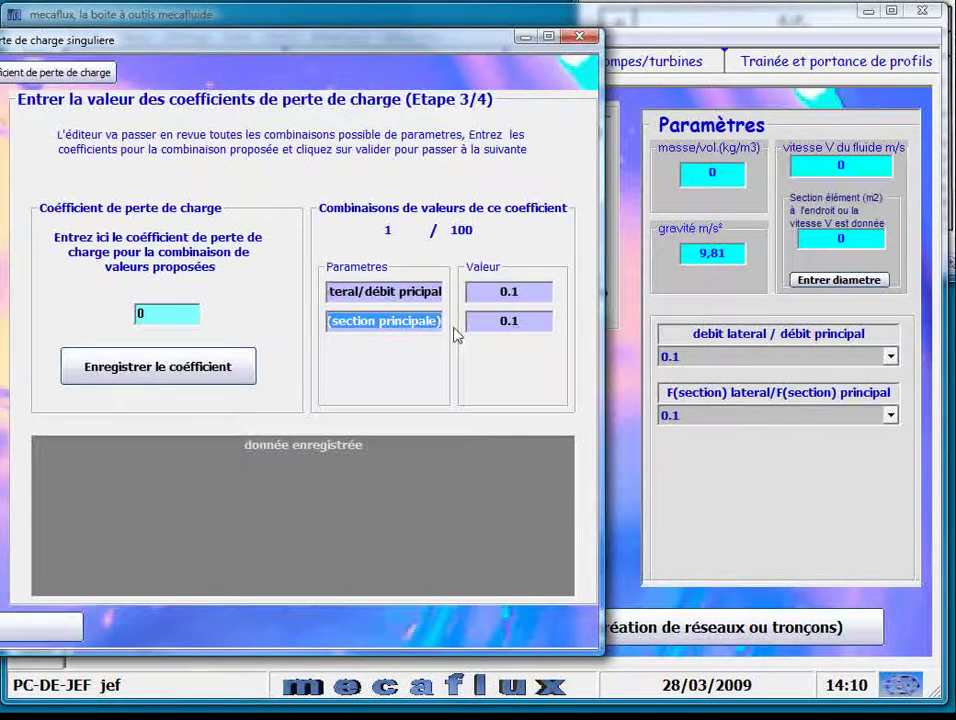
pyautogui.hotkey('alt', 'Tab')
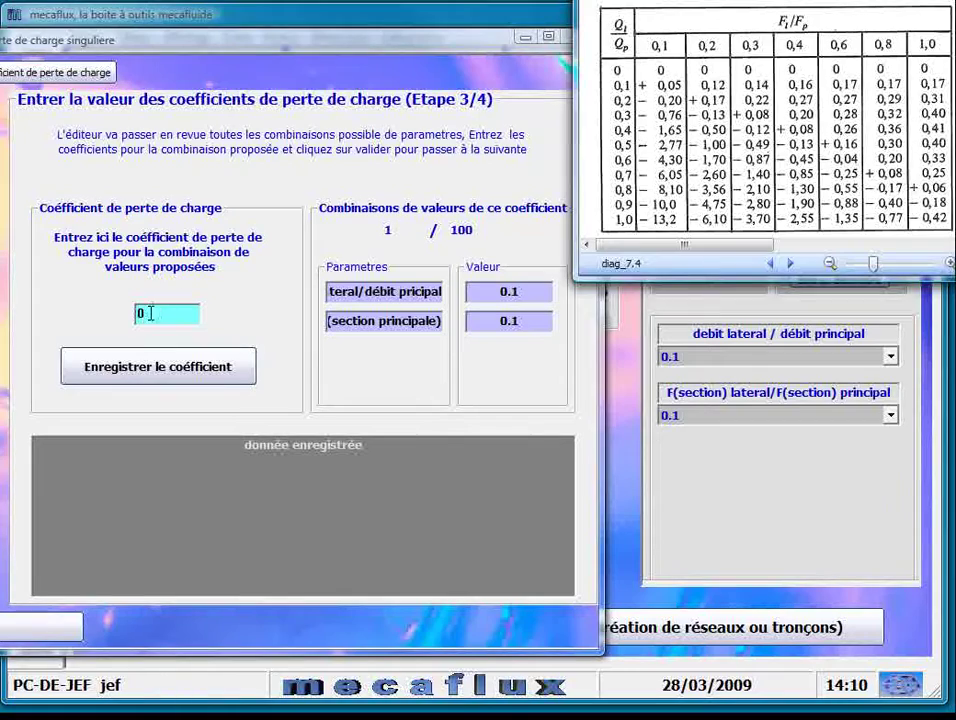
# Record the coefficient 0,05 for a lateral/main flow ratio of 0.1 and a section ratio of 0.1.
pyautogui.click(115, 311)
pyautogui.write('0,05')
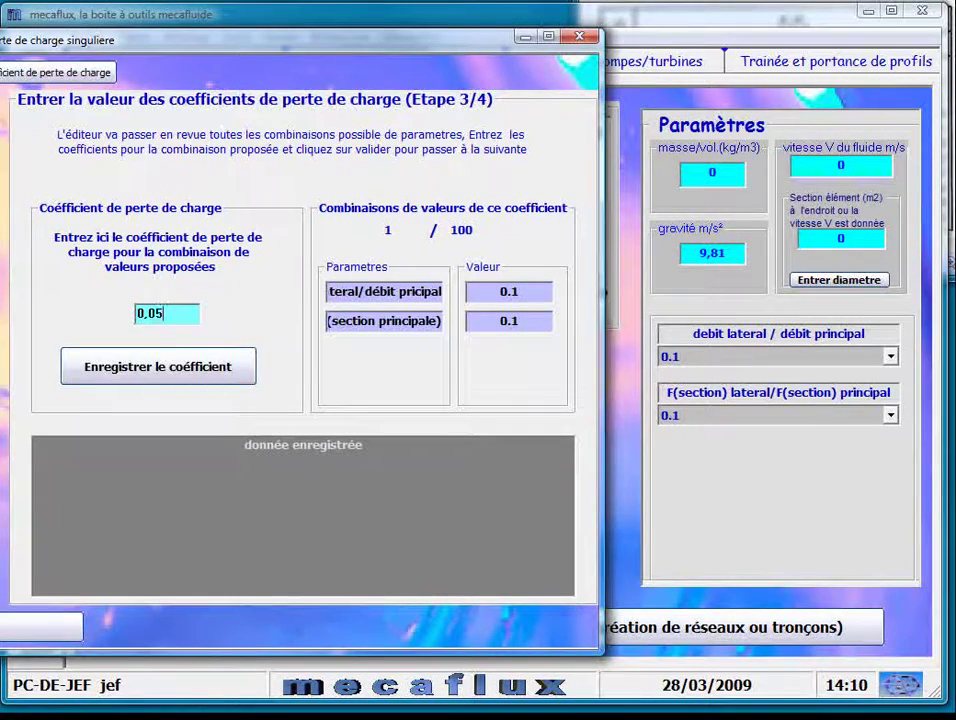
pyautogui.click(168, 380)
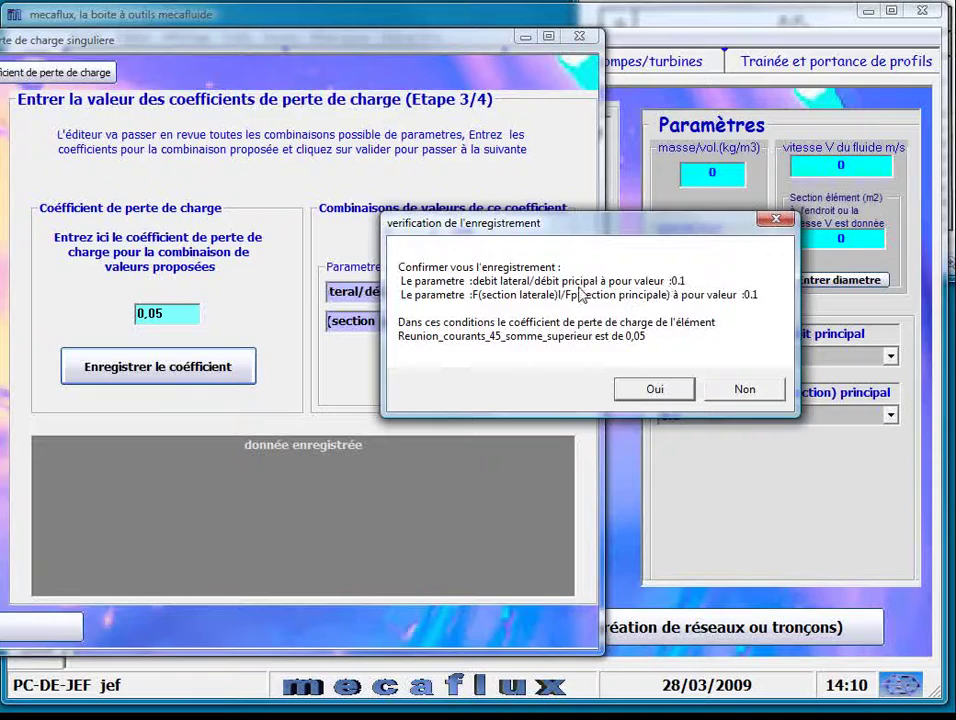
pyautogui.click(645, 390)
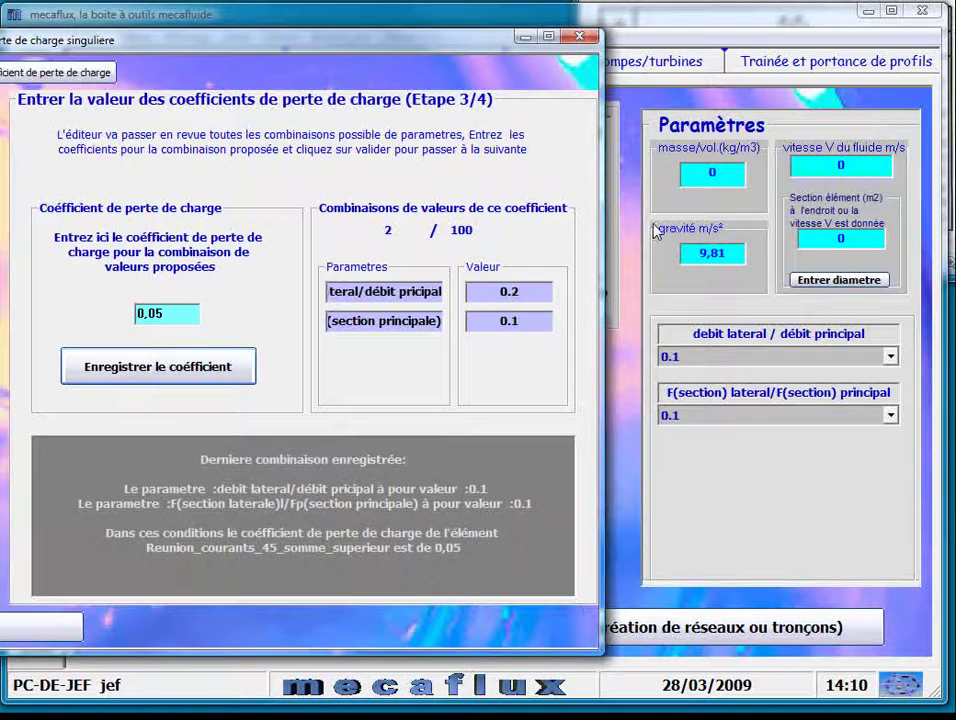
# Consult the diag_7.4 table and record the coefficient -0,2 for flow ratio 0.2 and section ratio 0.1.
pyautogui.hotkey('alt', 'Tab')
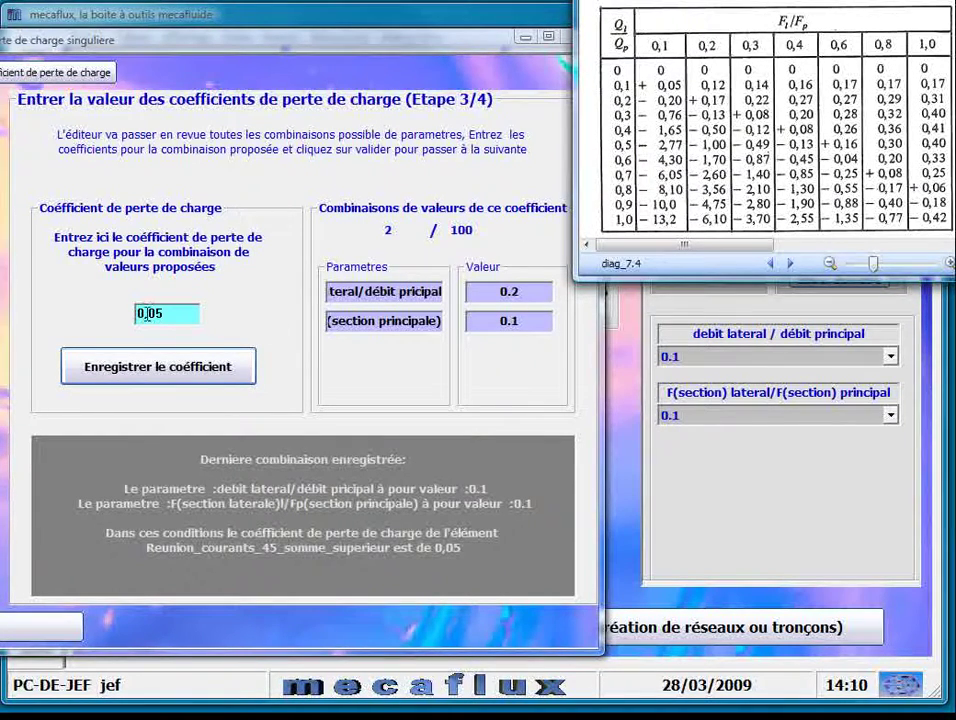
pyautogui.moveTo(173, 314); pyautogui.dragTo(130, 316)
pyautogui.write('-')
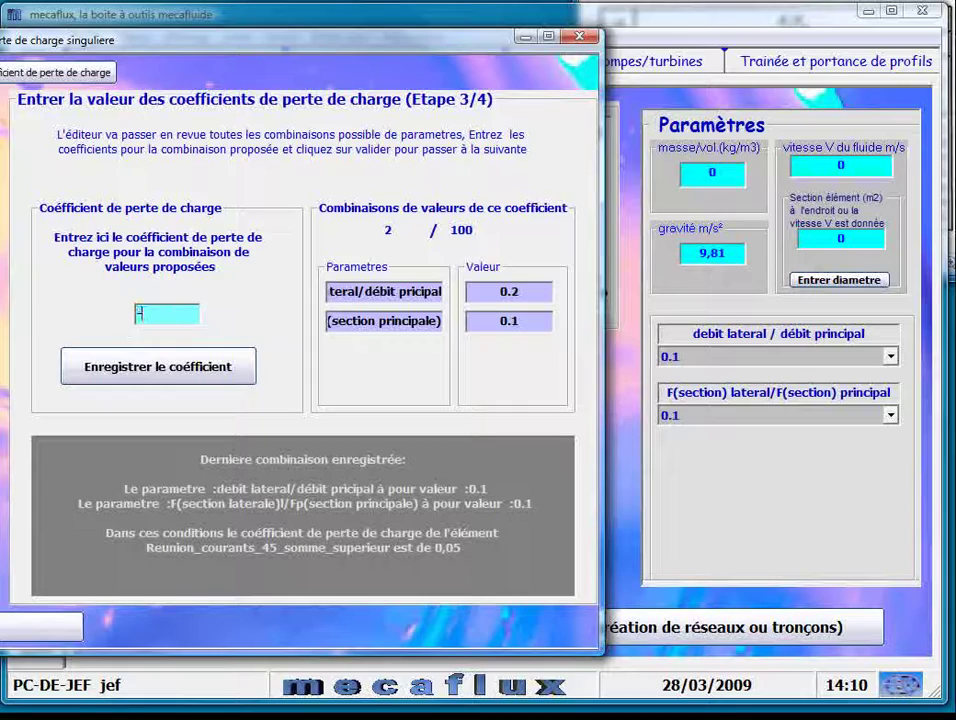
pyautogui.write('0,2')
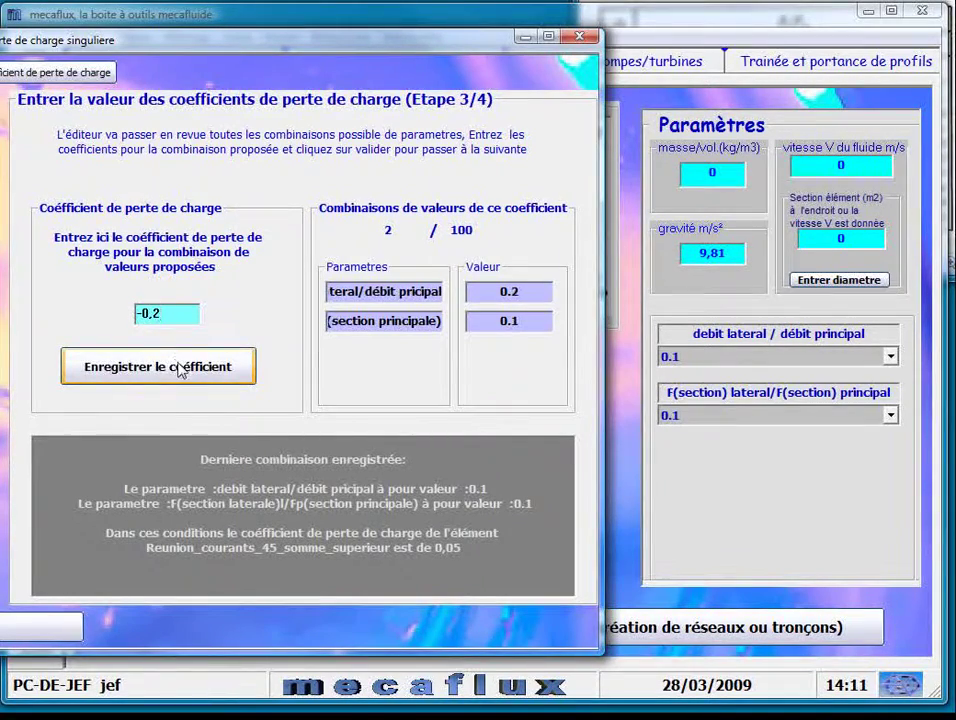
pyautogui.click(158, 367)
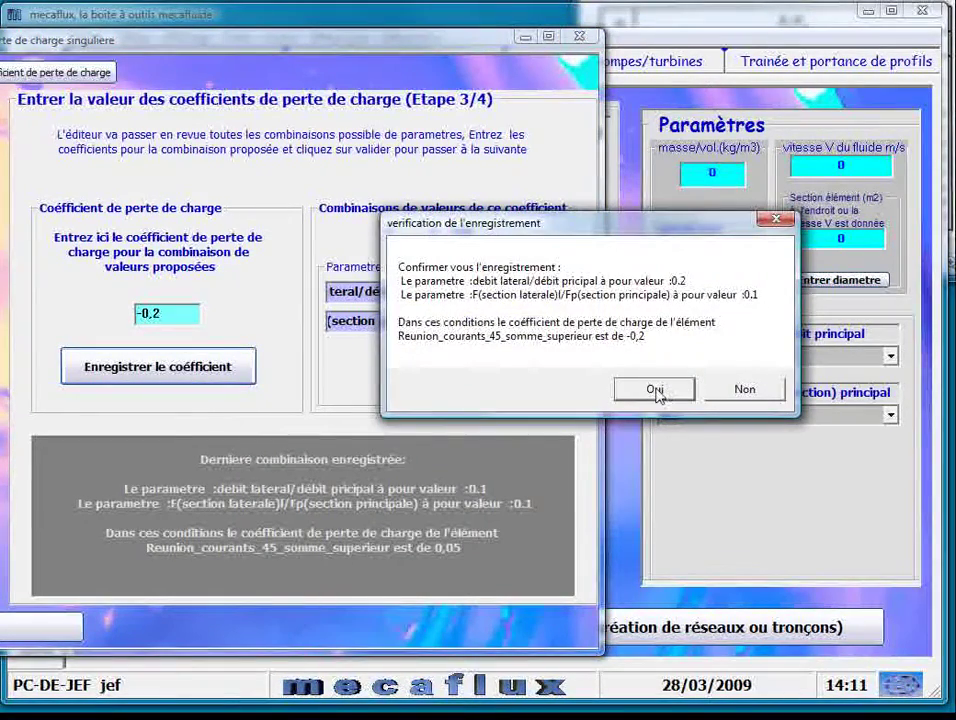
pyautogui.click(655, 389)
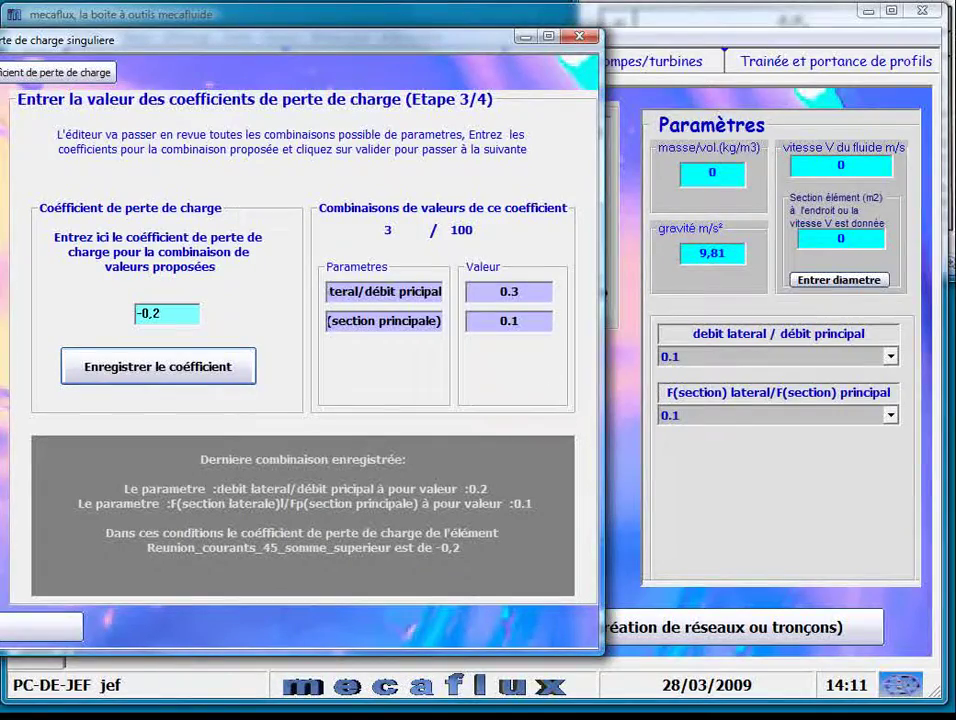
# Consult the diag_7.4 table and record the coefficient -0,42 for flow ratio 0.9 and section ratio 1.
pyautogui.click(698, 2)
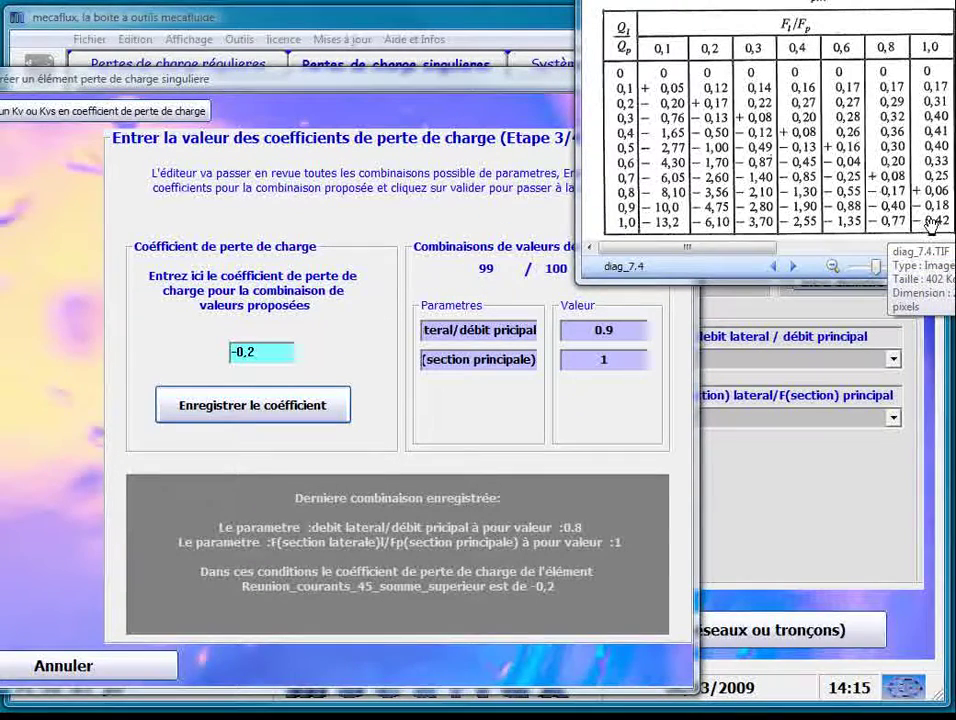
pyautogui.click(244, 351)
pyautogui.press('BackSpace')
pyautogui.write('.4')
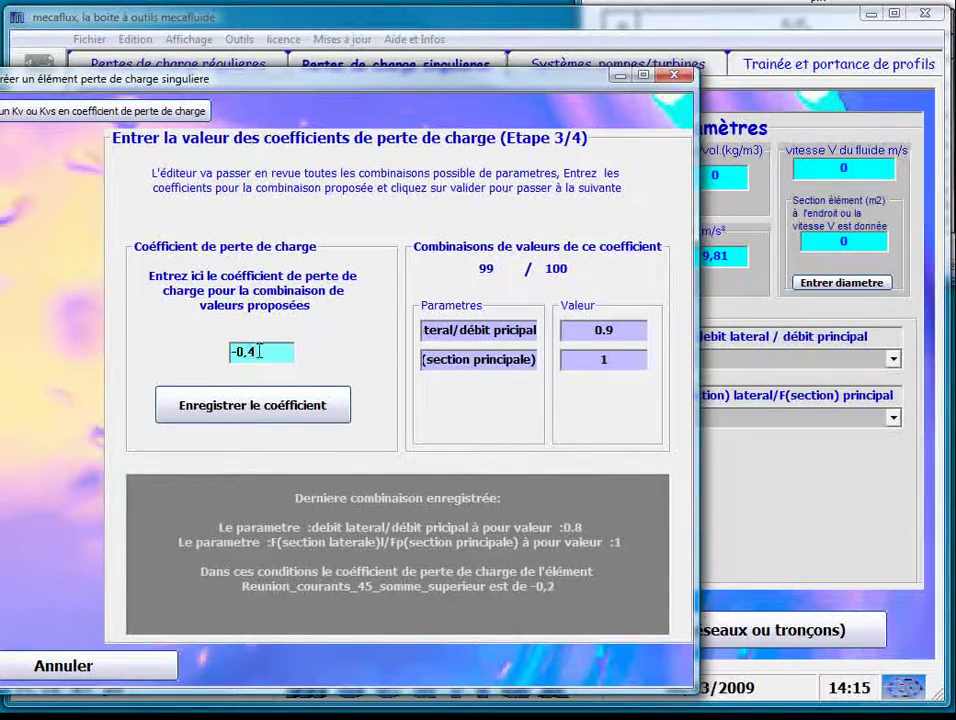
pyautogui.write('2')
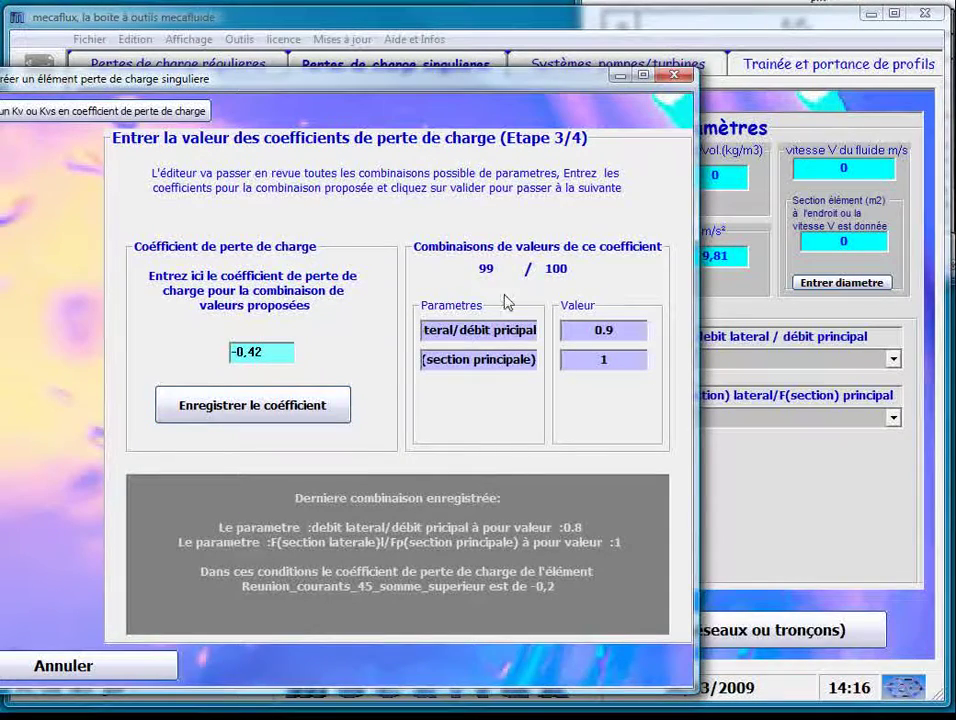
pyautogui.click(277, 410)
pyautogui.click(654, 394)
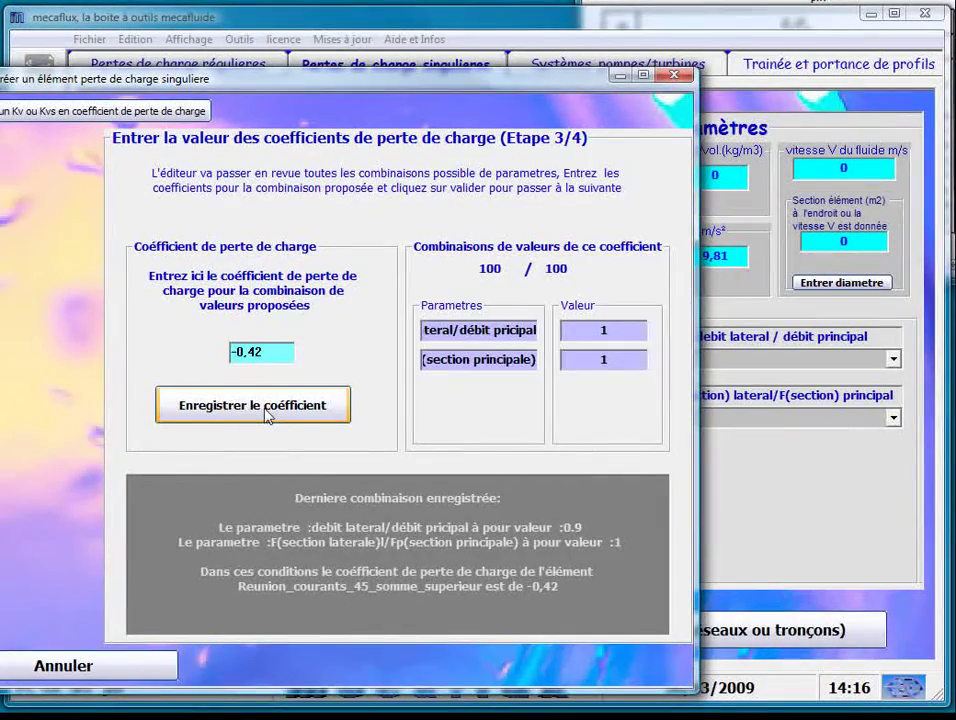
# Record the coefficient -0,42 for the last combination, with both ratios at 1, and finish the coefficient entry.
pyautogui.click(268, 415)
pyautogui.click(655, 393)
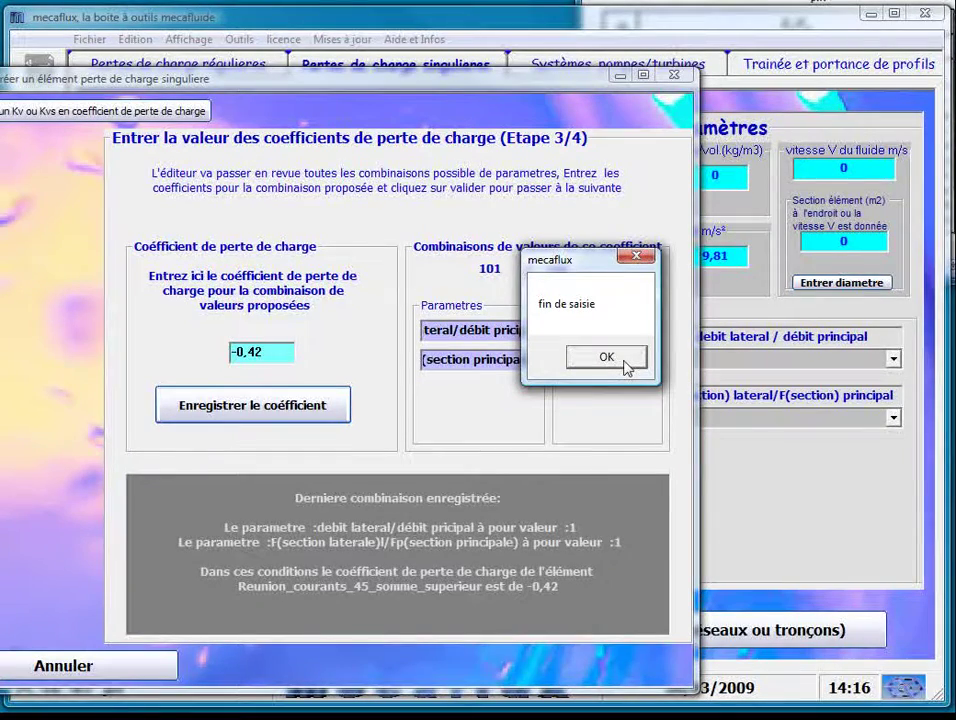
pyautogui.click(625, 362)
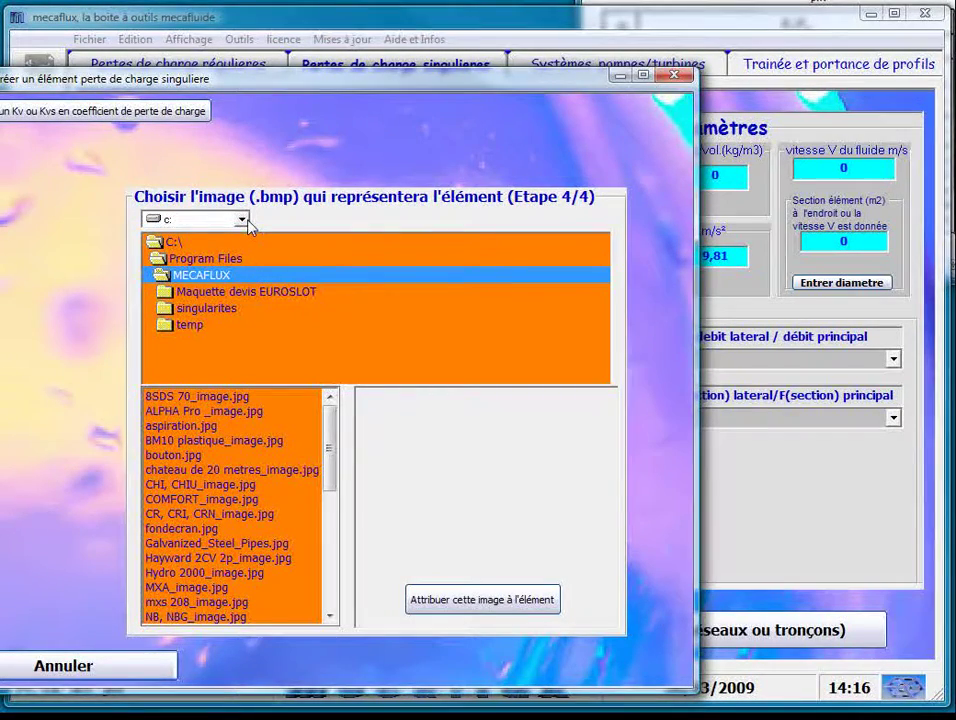
# Assign the Reunion_courants_45 image from the singularites folder to the element, and save the finished element.
pyautogui.doubleClick(212, 311)
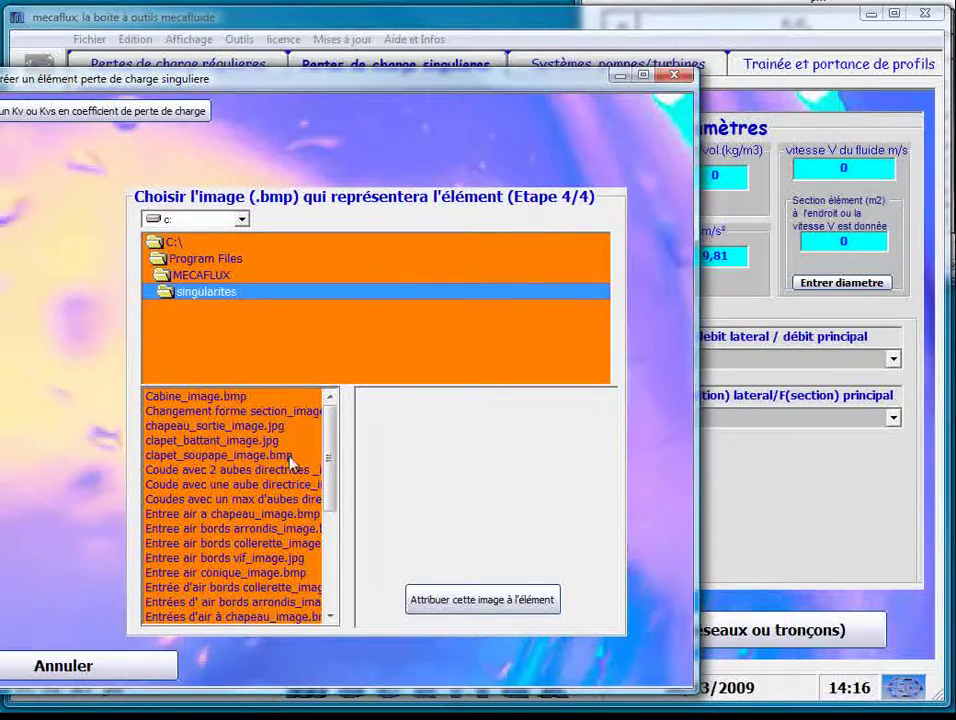
pyautogui.moveTo(331, 459); pyautogui.dragTo(331, 534)
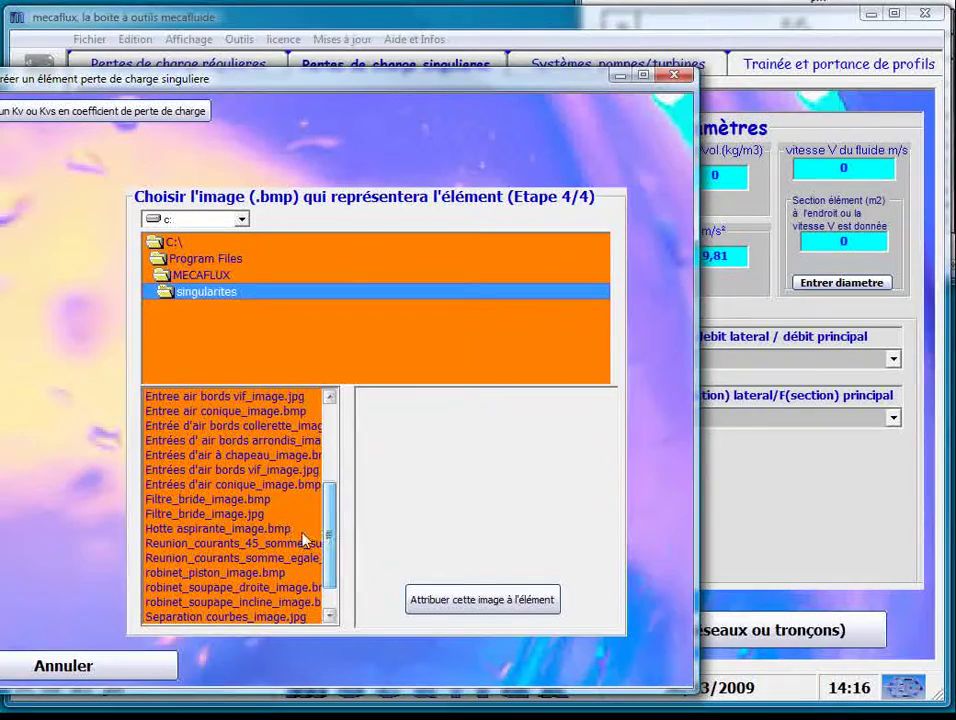
pyautogui.click(292, 543)
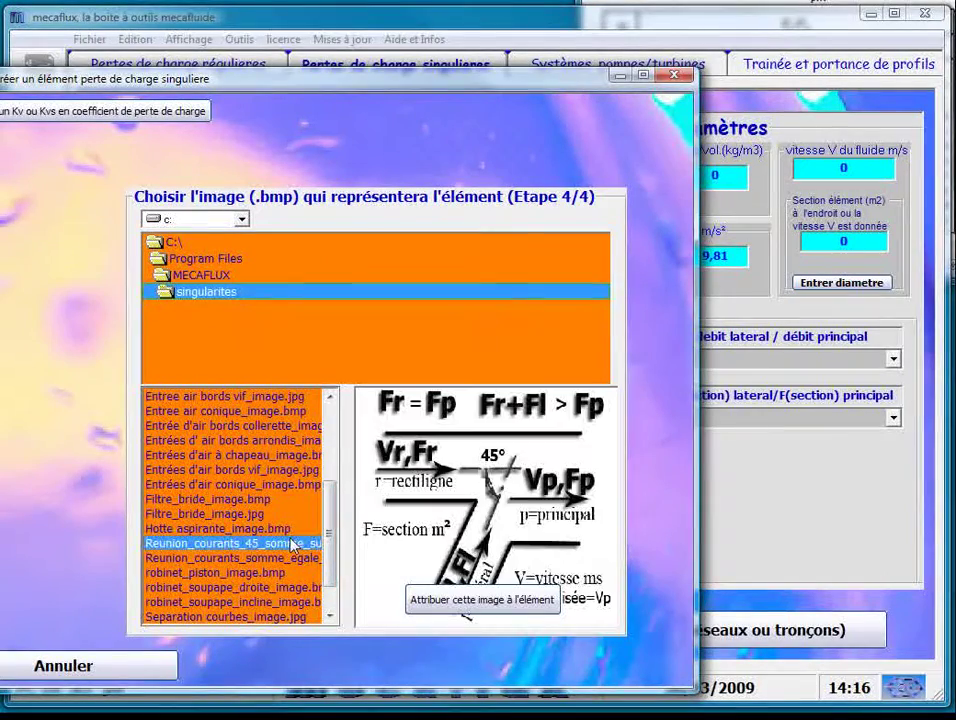
pyautogui.click(469, 604)
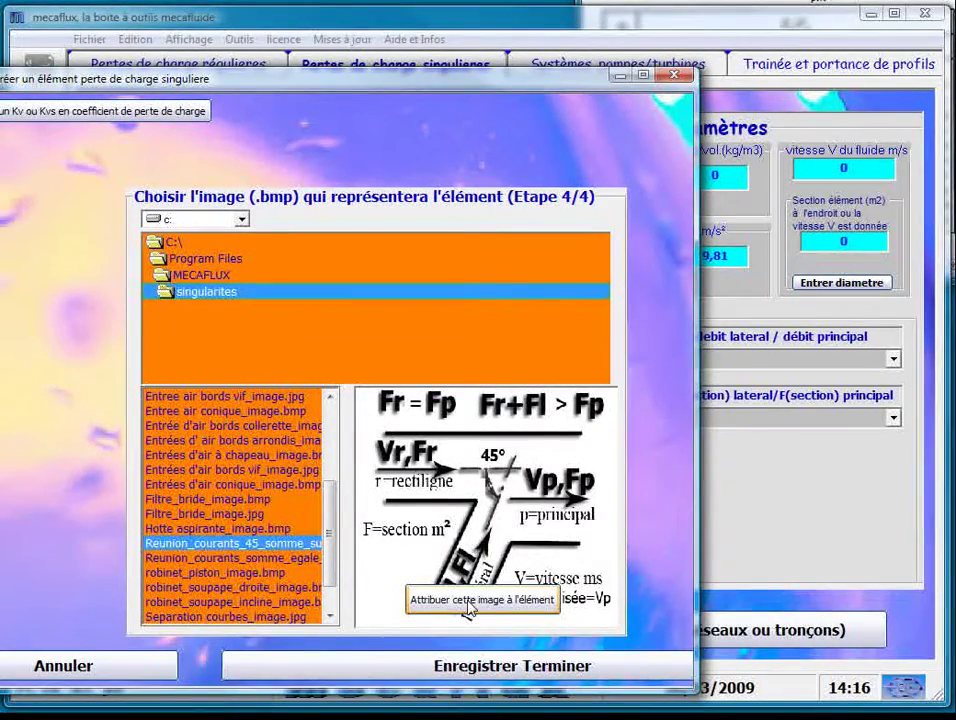
pyautogui.click(474, 673)
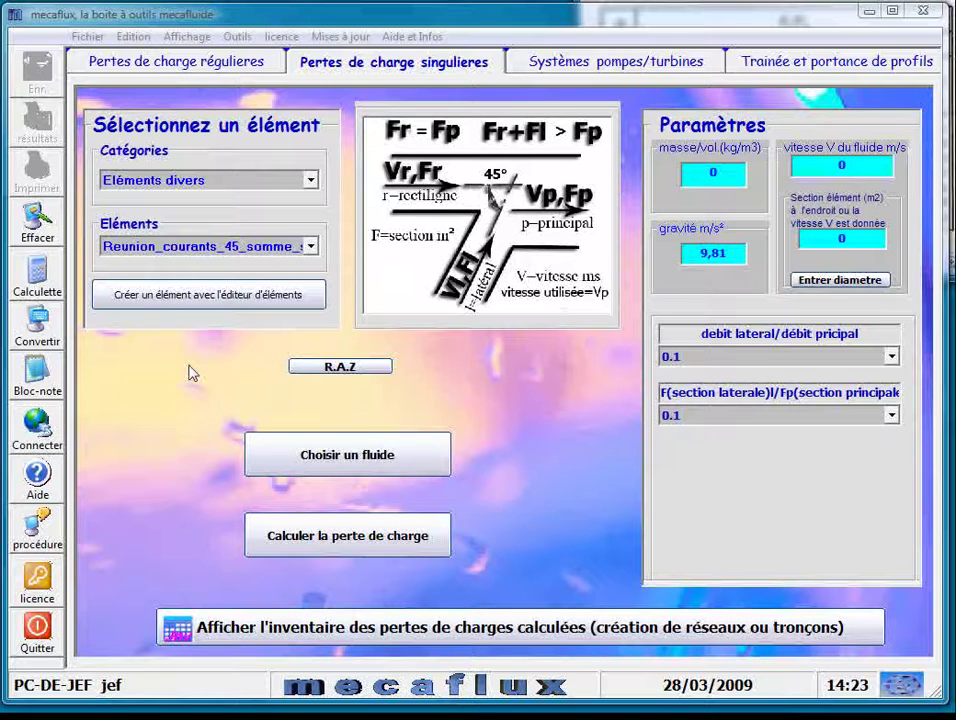
# Switch the category to rétrécissement and back to Eléments divers, and select the element Reunion_courants_45_somme_superieur.
pyautogui.click(310, 180)
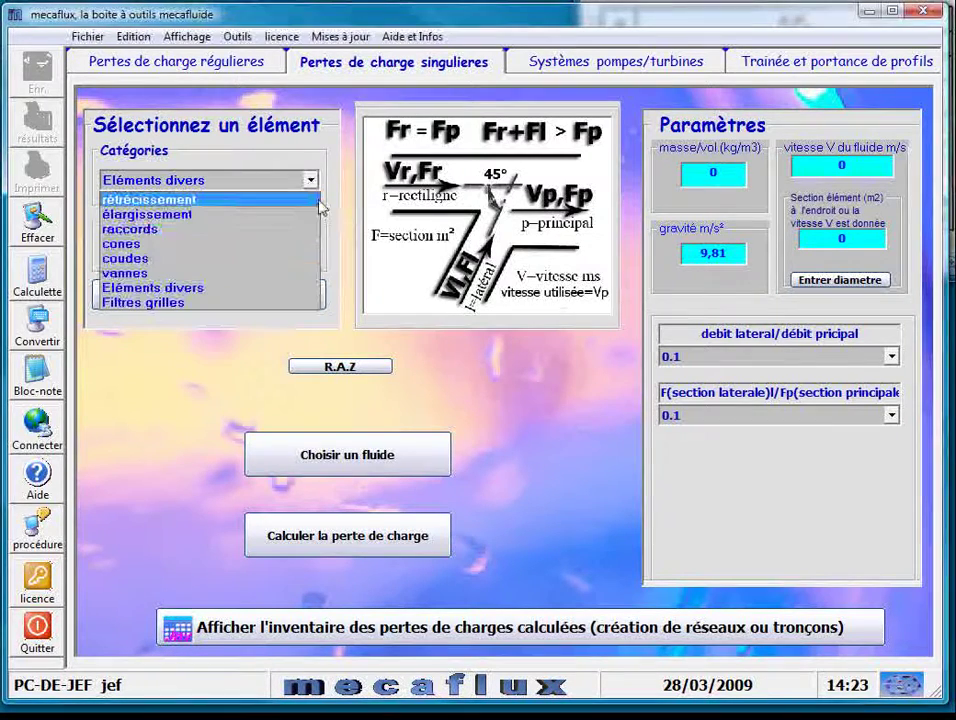
pyautogui.click(305, 201)
pyautogui.click(312, 180)
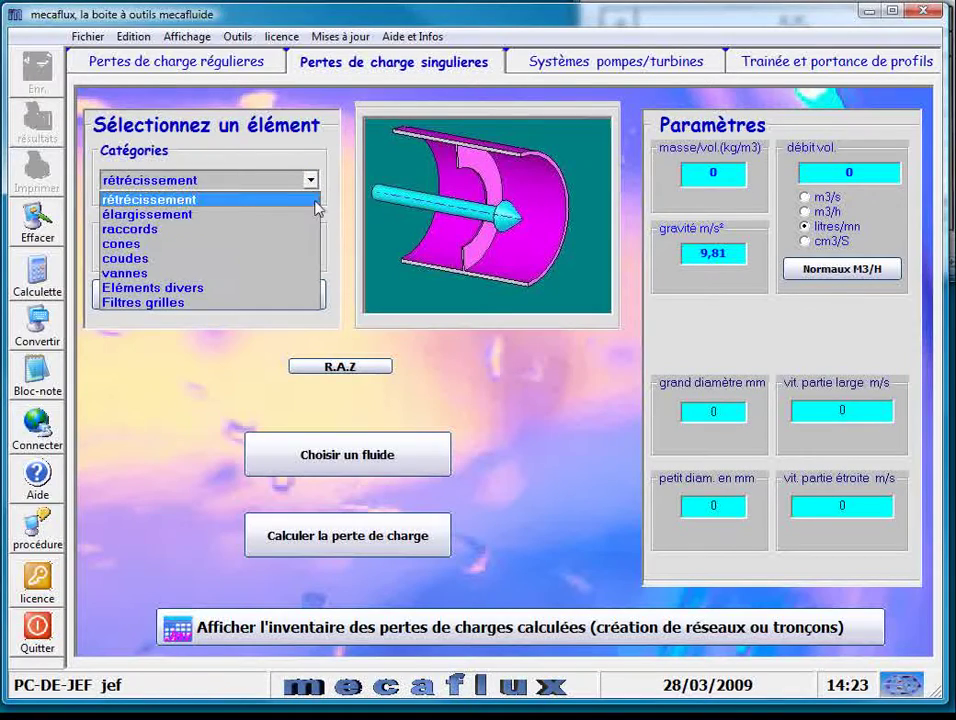
pyautogui.click(228, 288)
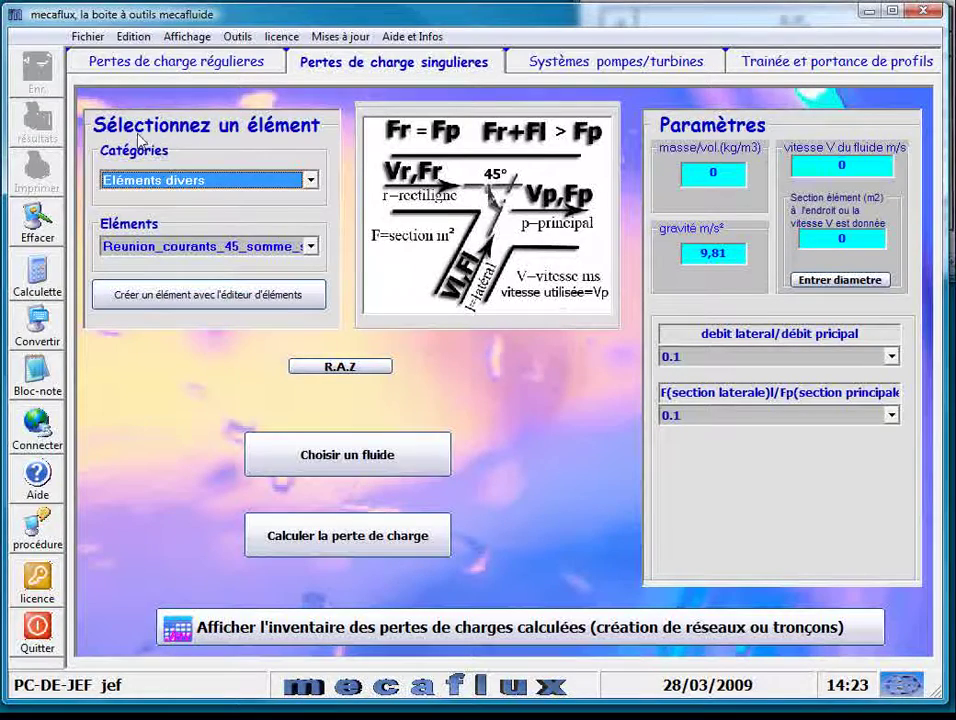
pyautogui.click(310, 247)
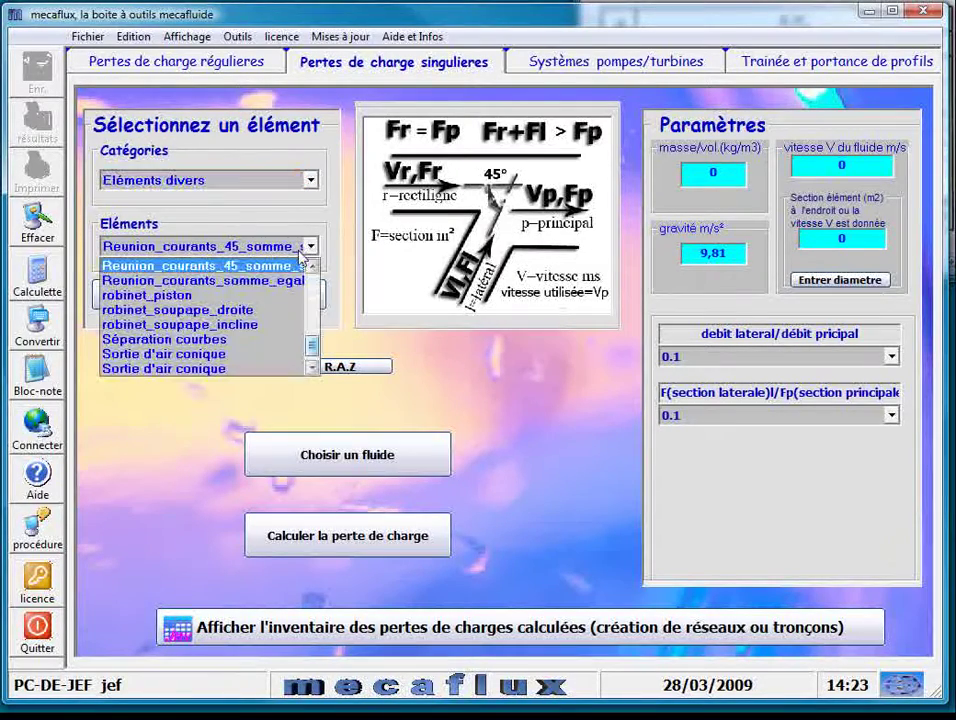
pyautogui.click(257, 266)
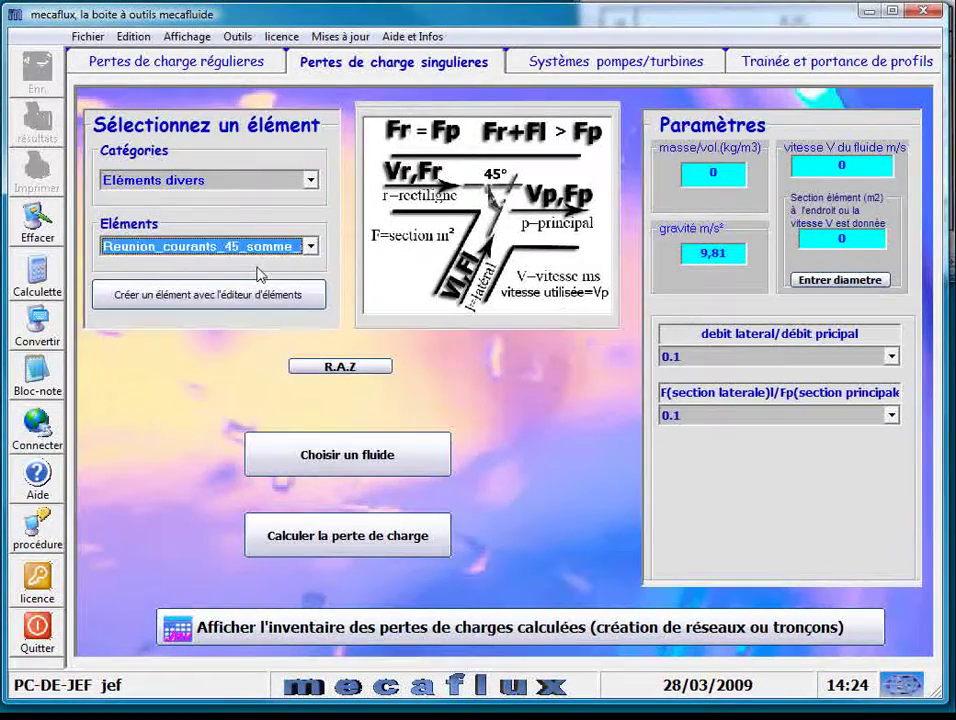
# Look through the value lists of the flow ratio and section ratio parameters and choose 0.1 for both.
pyautogui.click(889, 360)
pyautogui.moveTo(892, 416)
pyautogui.mouseDown()
pyautogui.moveTo(895, 452)
pyautogui.moveTo(896, 401)
pyautogui.mouseUp()
pyautogui.click(834, 372)
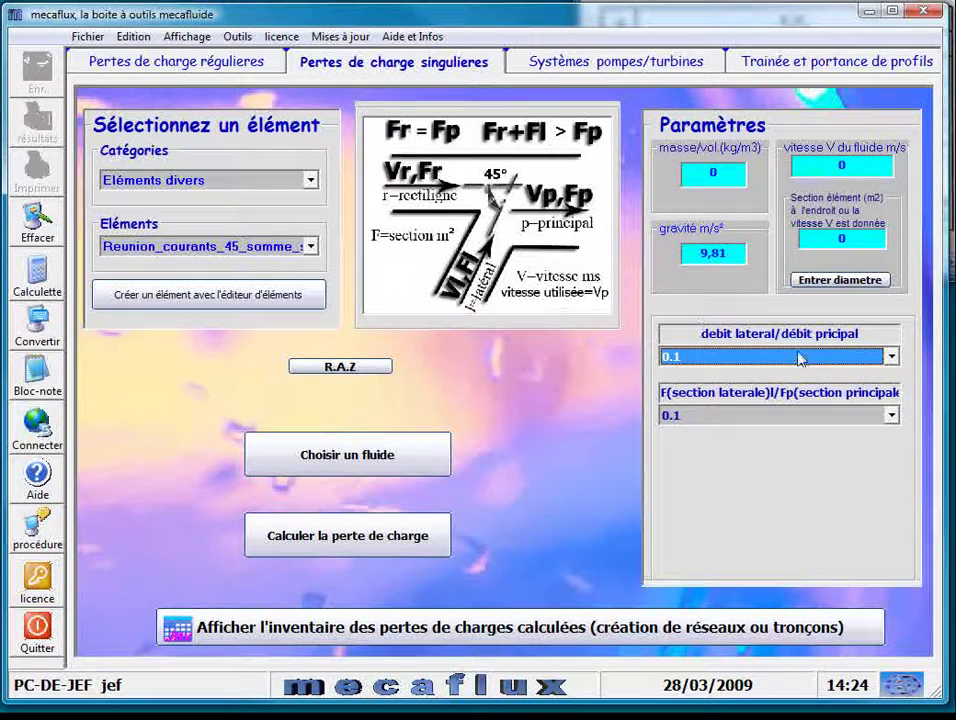
pyautogui.click(890, 415)
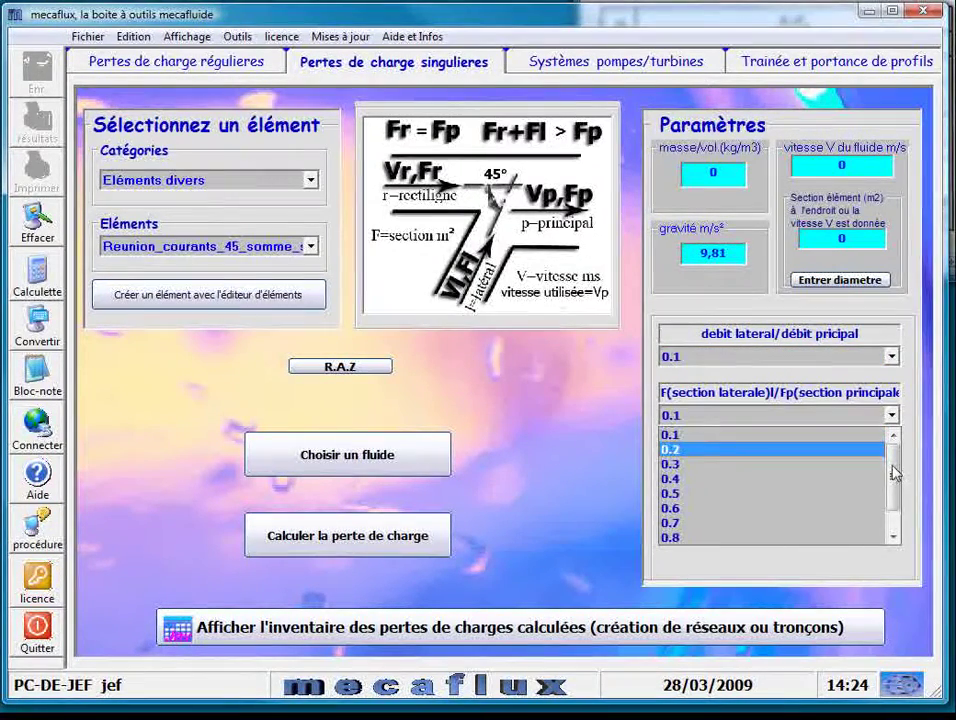
pyautogui.moveTo(893, 464)
pyautogui.mouseDown()
pyautogui.moveTo(895, 497)
pyautogui.moveTo(893, 446)
pyautogui.mouseUp()
pyautogui.click(779, 435)
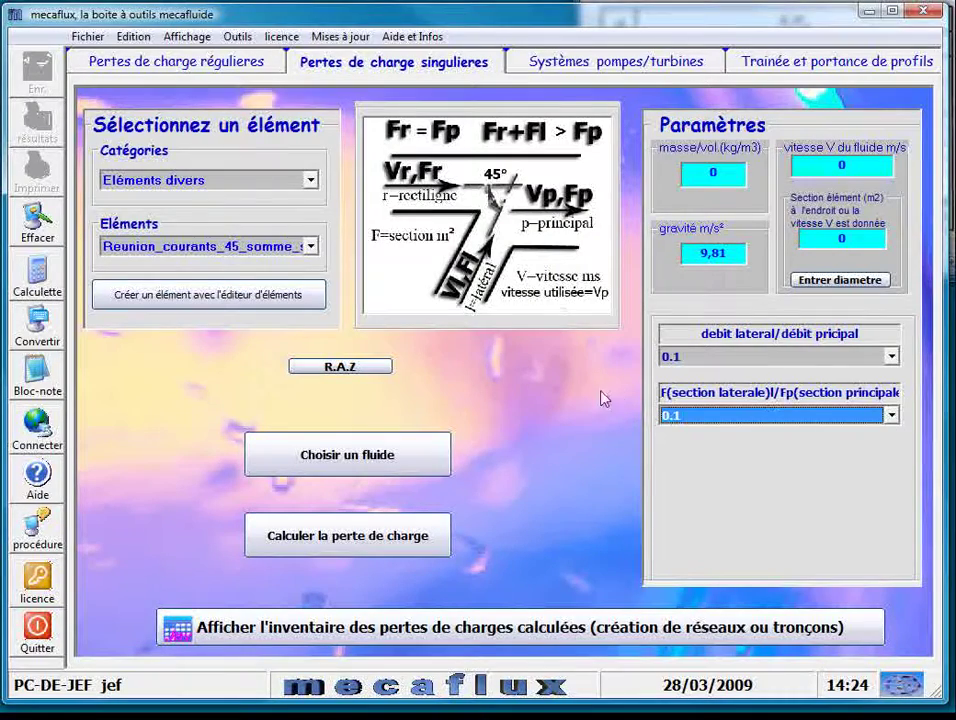
pyautogui.moveTo(688, 392); pyautogui.dragTo(658, 396)
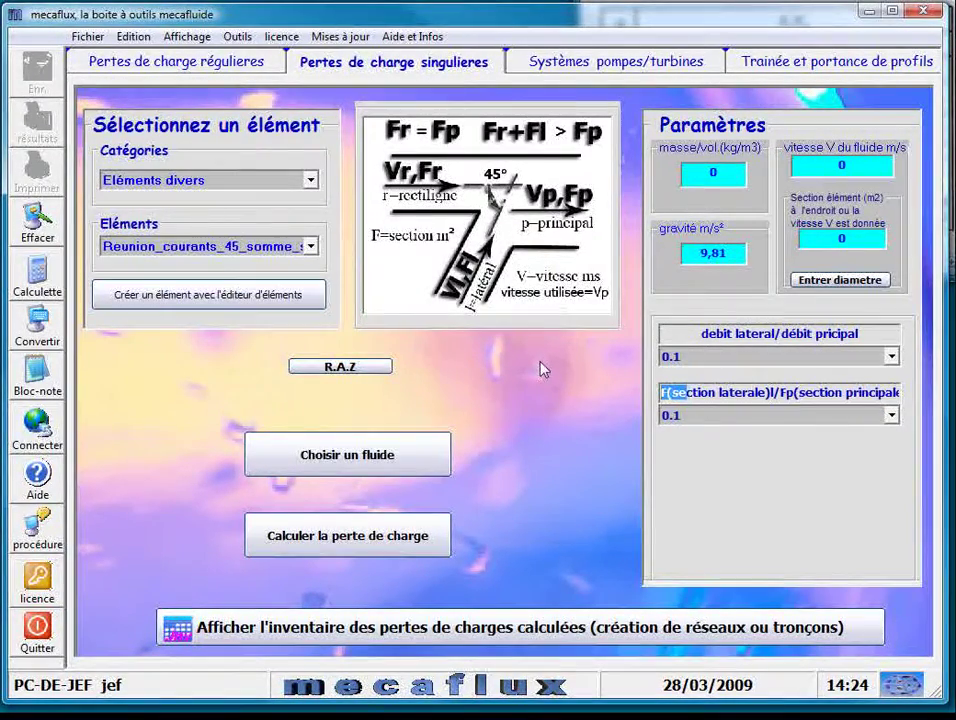
# Set the fluid velocity to 10 m/s and apply the section of a 100 mm diameter to the element.
pyautogui.click(828, 168)
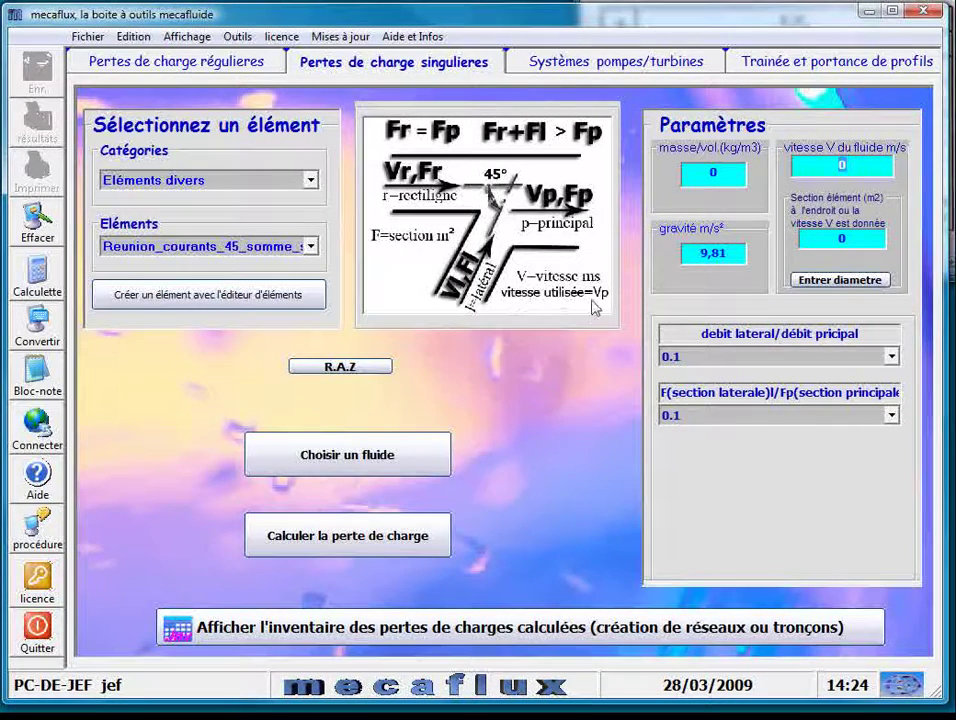
pyautogui.write('2')
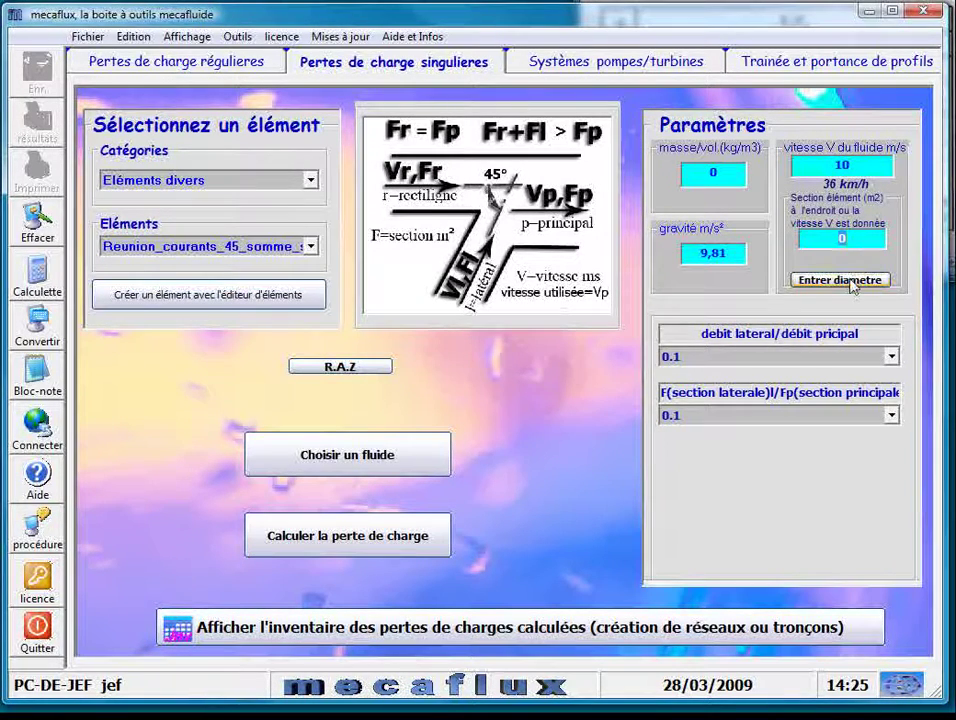
pyautogui.click(850, 281)
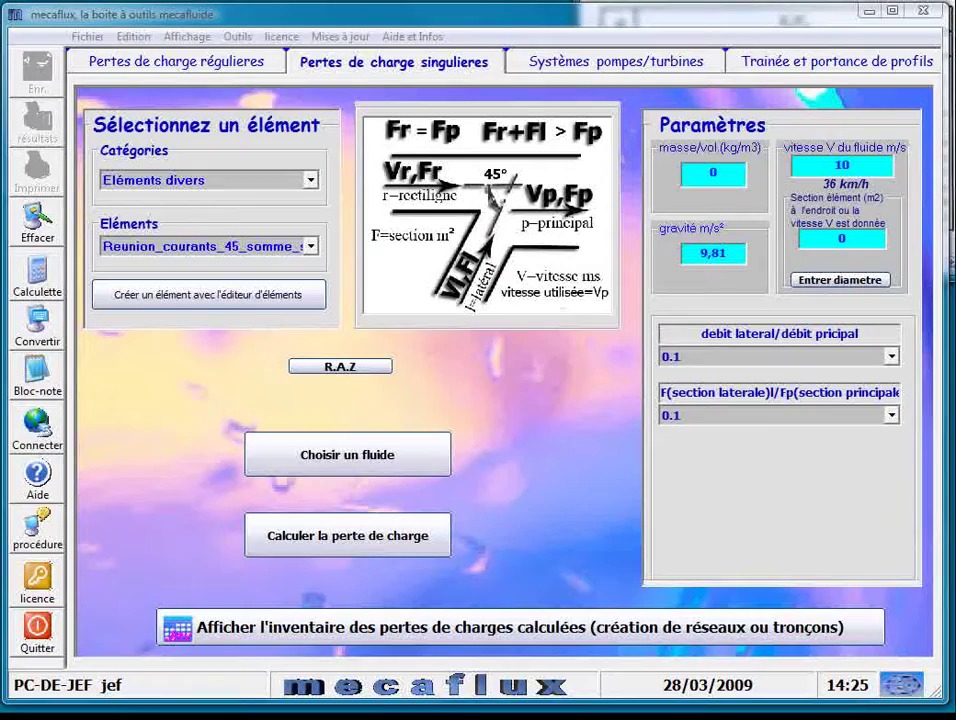
pyautogui.moveTo(433, 392); pyautogui.dragTo(561, 347)
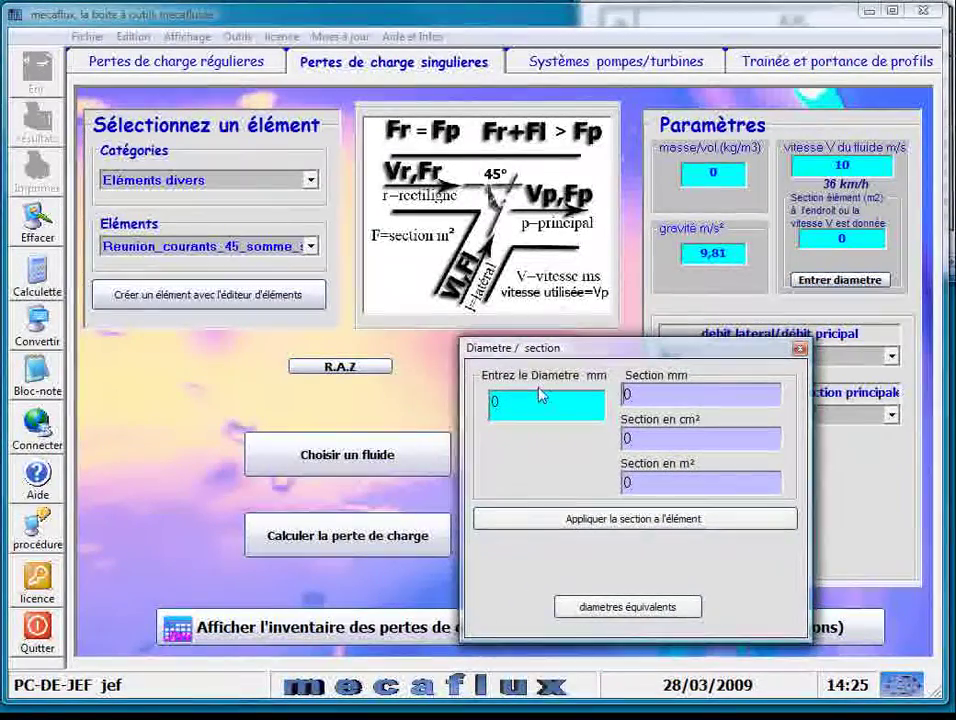
pyautogui.moveTo(540, 396); pyautogui.dragTo(460, 414)
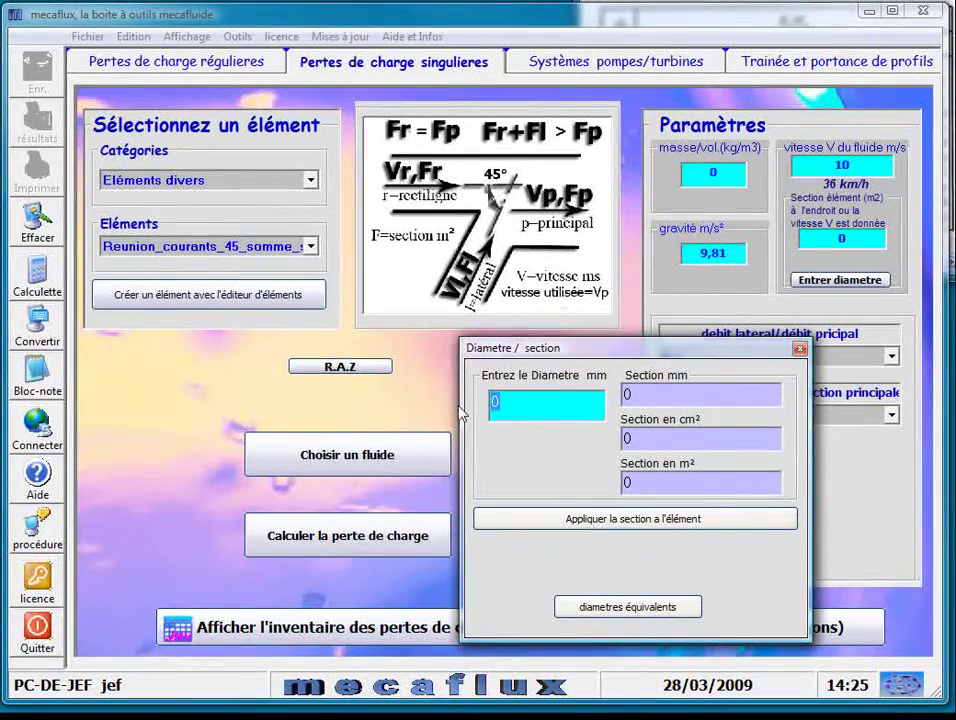
pyautogui.write('100')
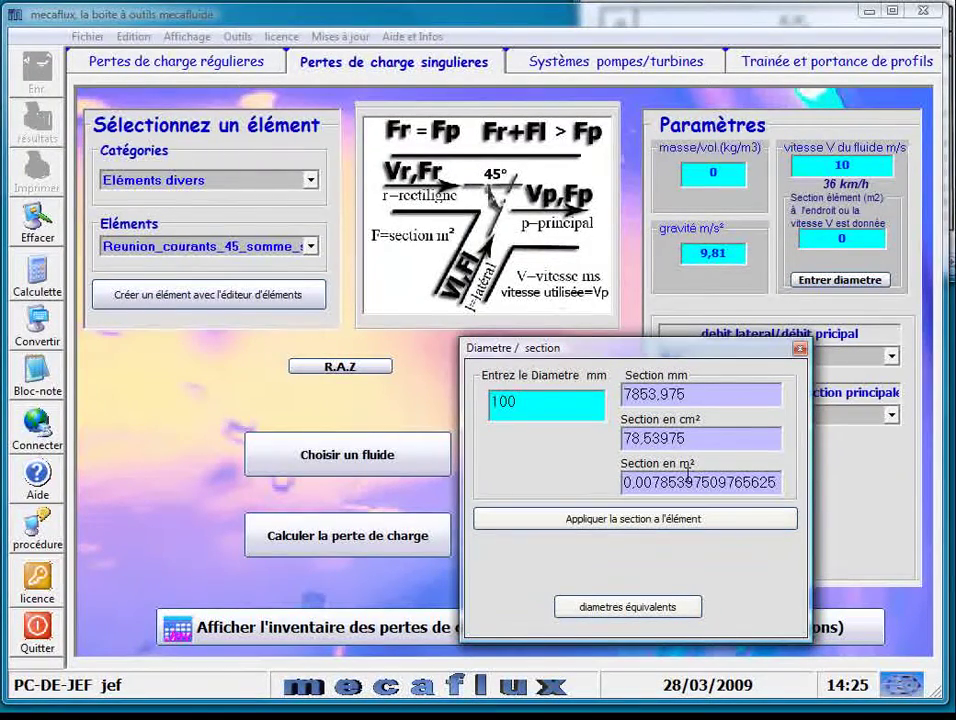
pyautogui.click(667, 519)
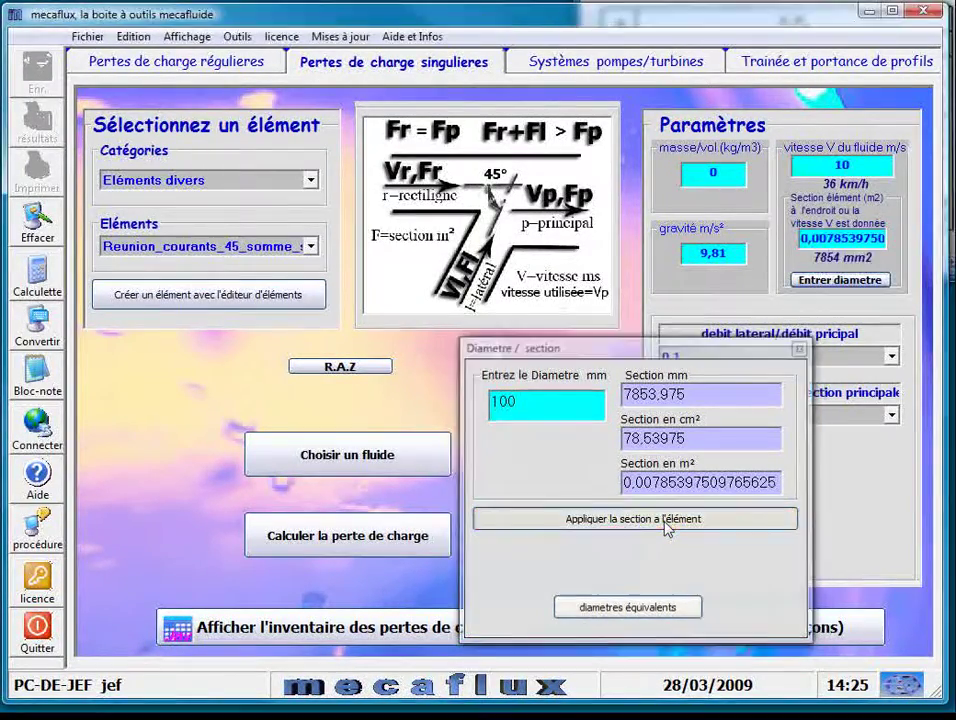
pyautogui.click(799, 348)
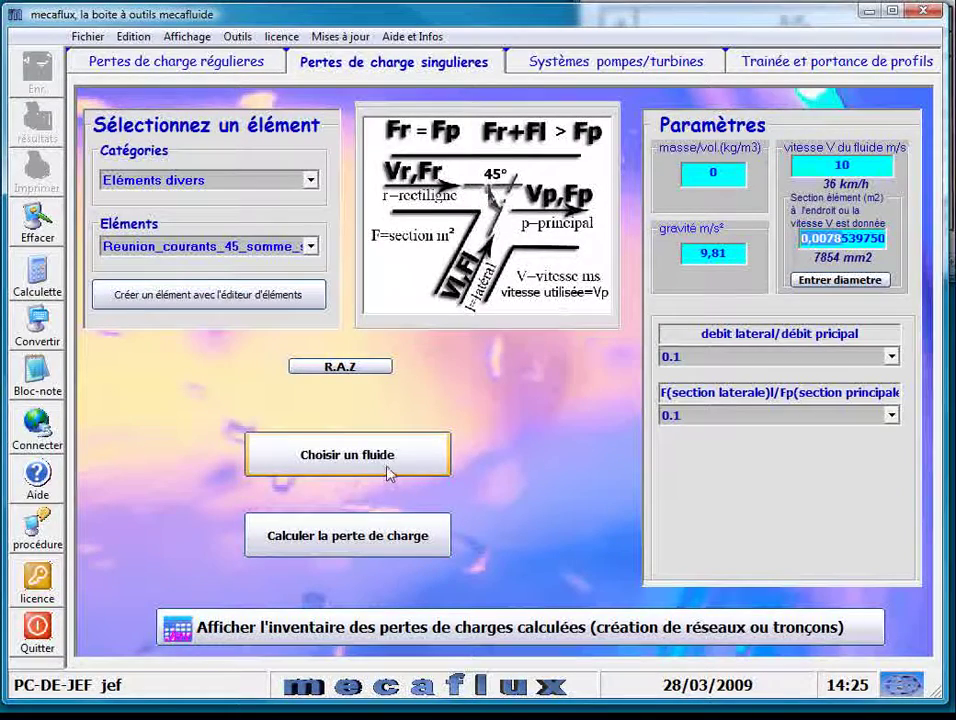
# Choose the gas Air at 20 °C as the fluid and accept an absolute operating pressure of 1 bar.
pyautogui.click(448, 462)
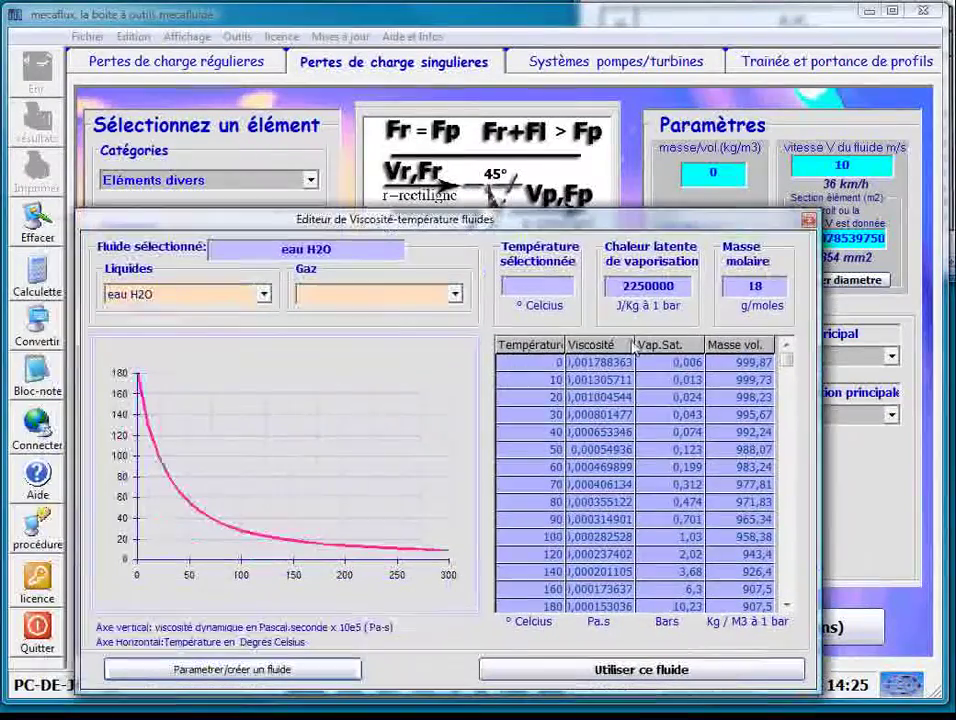
pyautogui.click(455, 294)
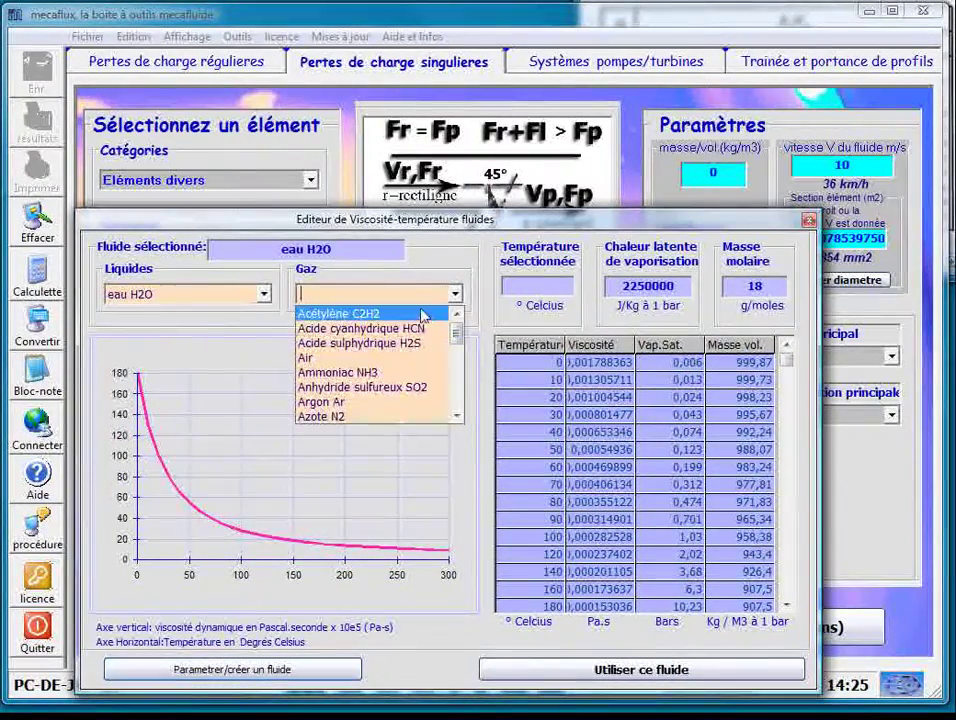
pyautogui.click(362, 358)
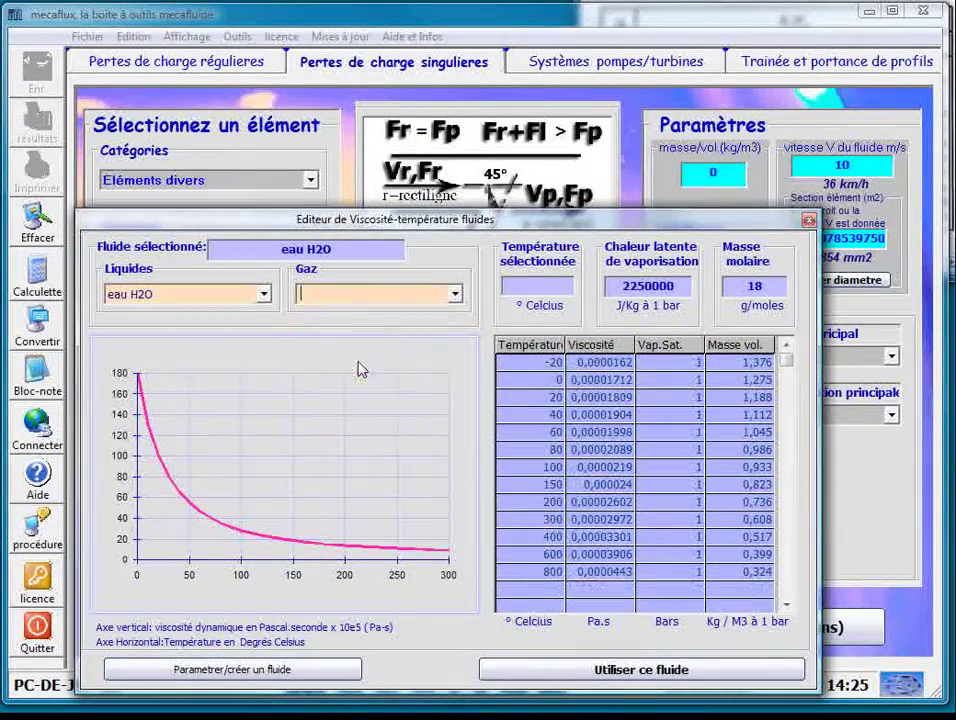
pyautogui.click(520, 399)
pyautogui.click(568, 674)
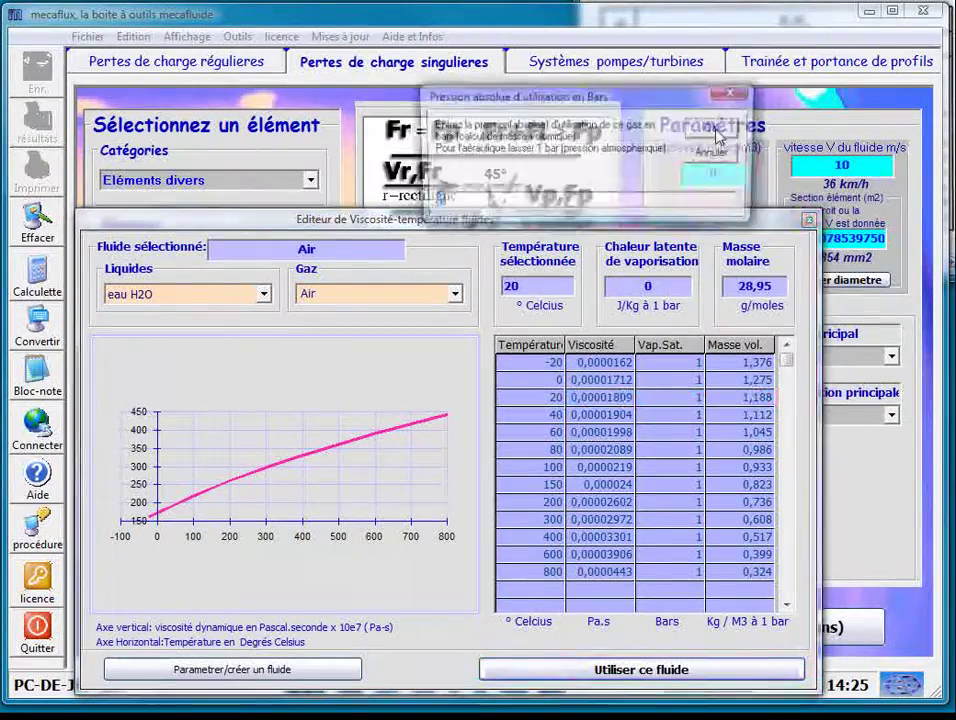
pyautogui.click(712, 128)
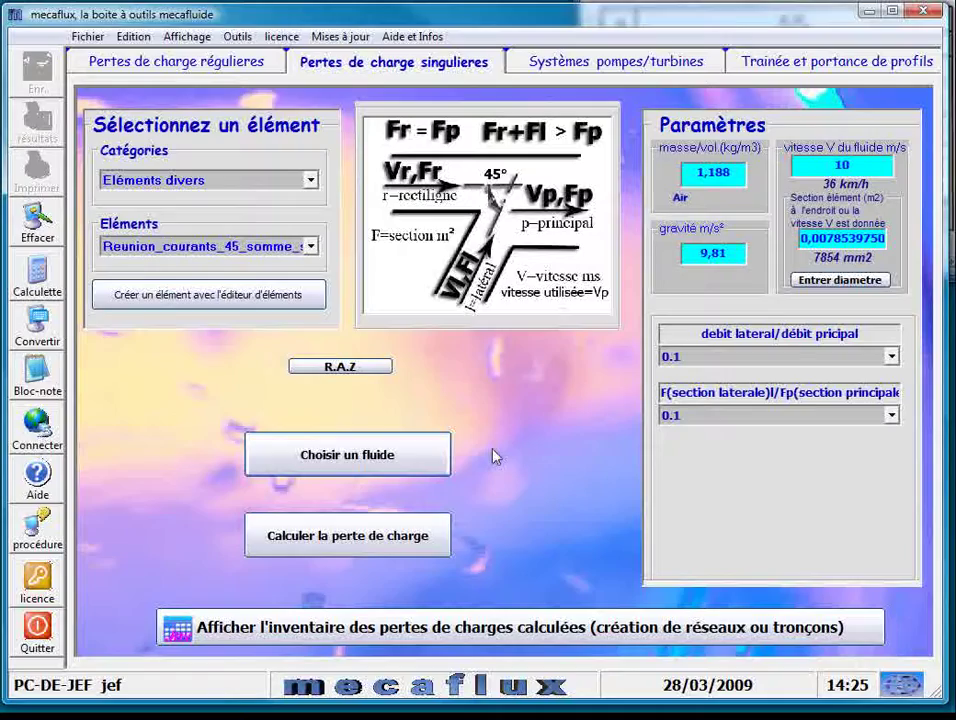
# Calculate the pressure loss and widen the Elément column in the loss inventory to fit the full element name.
pyautogui.click(427, 540)
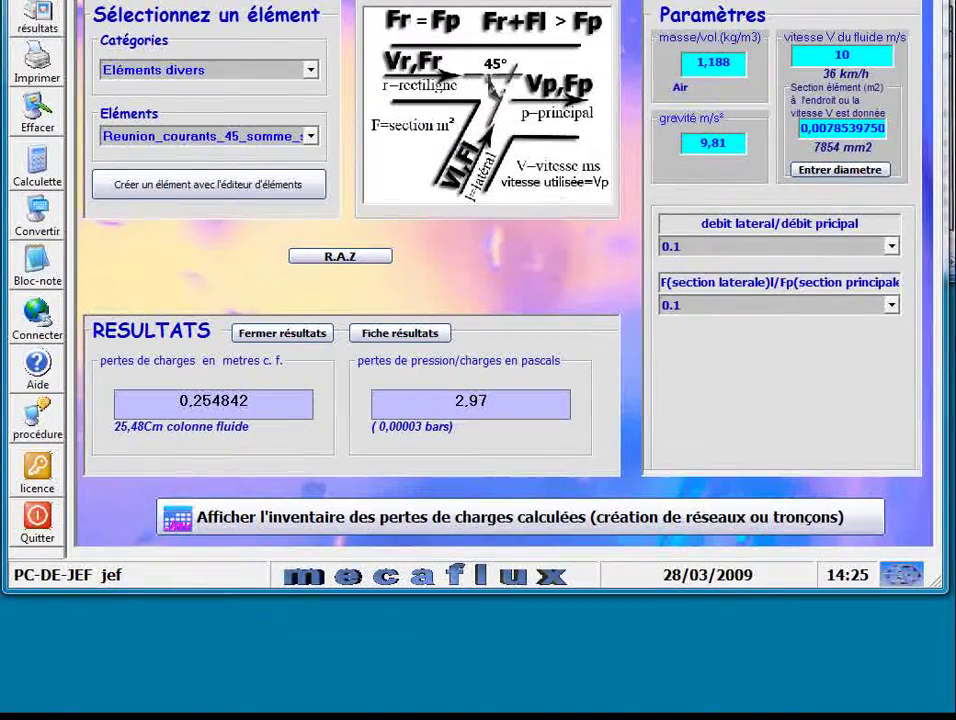
pyautogui.click(591, 699)
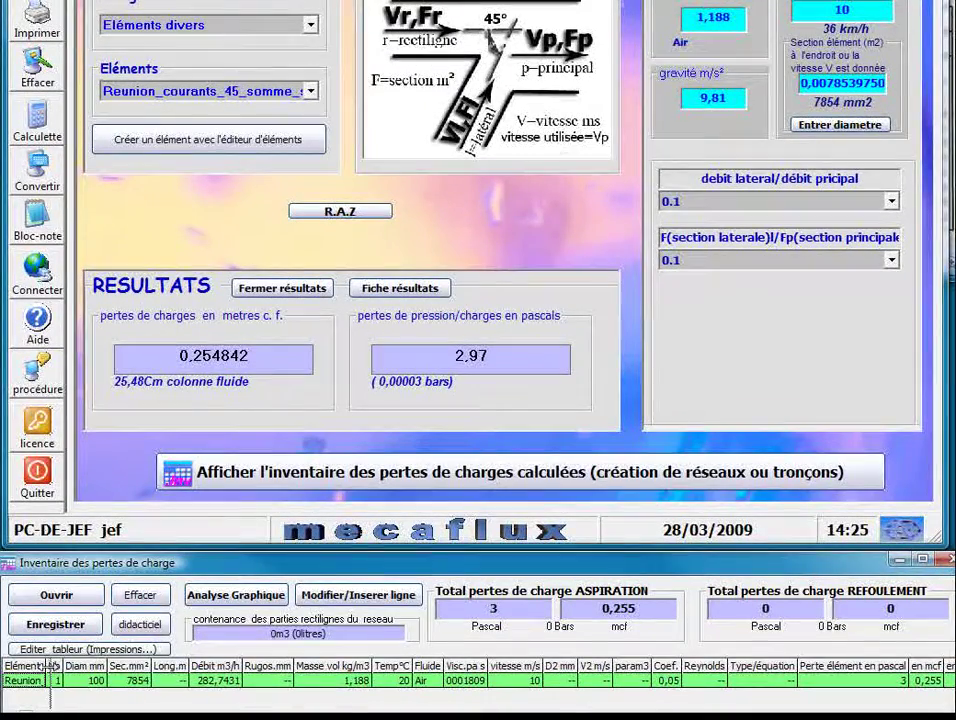
pyautogui.moveTo(129, 666); pyautogui.dragTo(186, 667)
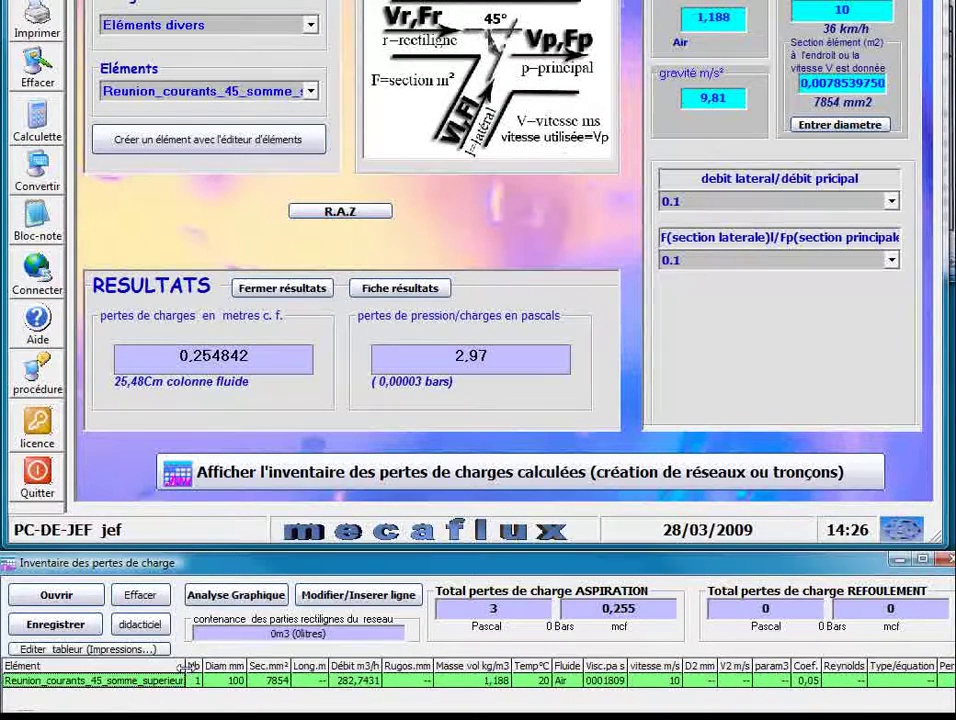
pyautogui.moveTo(186, 668)
pyautogui.mouseDown()
pyautogui.moveTo(241, 667)
pyautogui.moveTo(187, 667)
pyautogui.mouseUp()
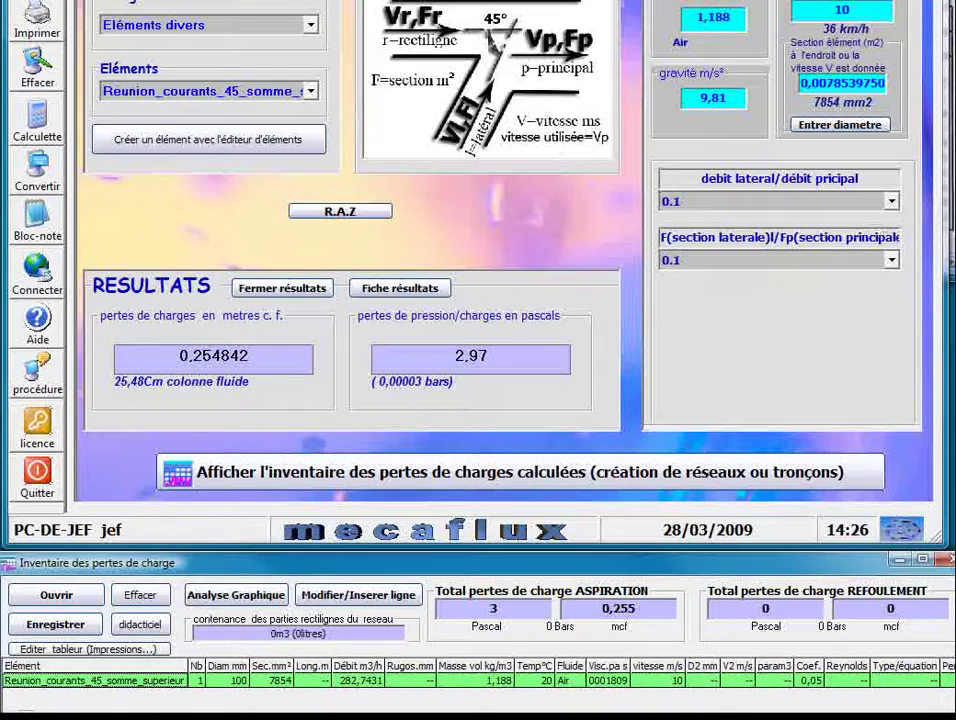
# Bring up the diag_7.4 image and examine its coefficient chart and table against the calculated element.
pyautogui.click(952, 200)
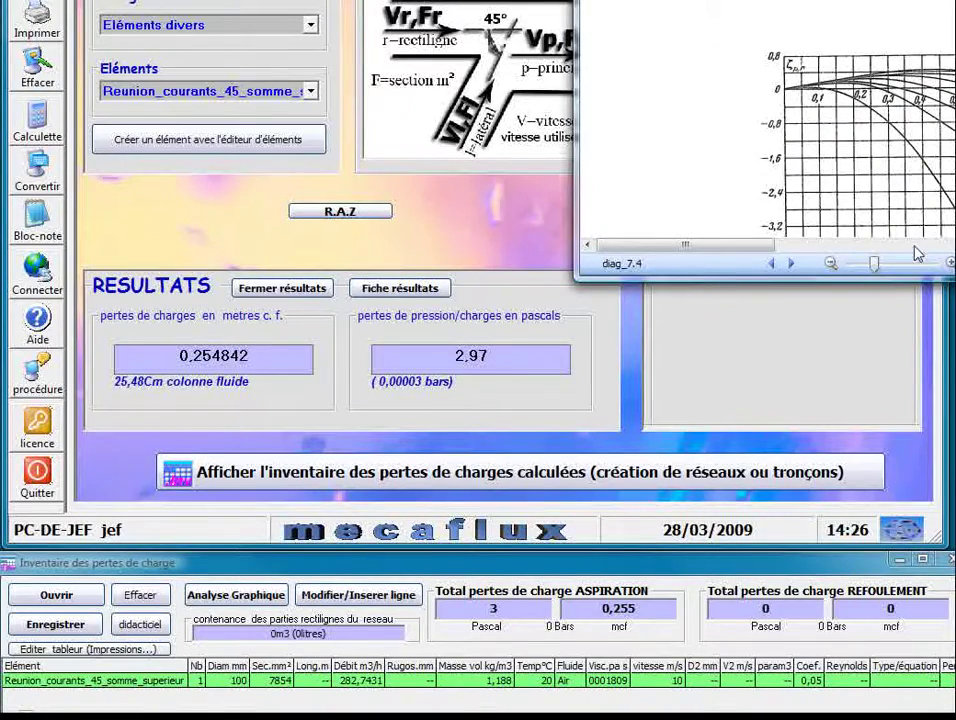
pyautogui.scroll(-3, 777, 120)
pyautogui.scroll(1, 640, 160)
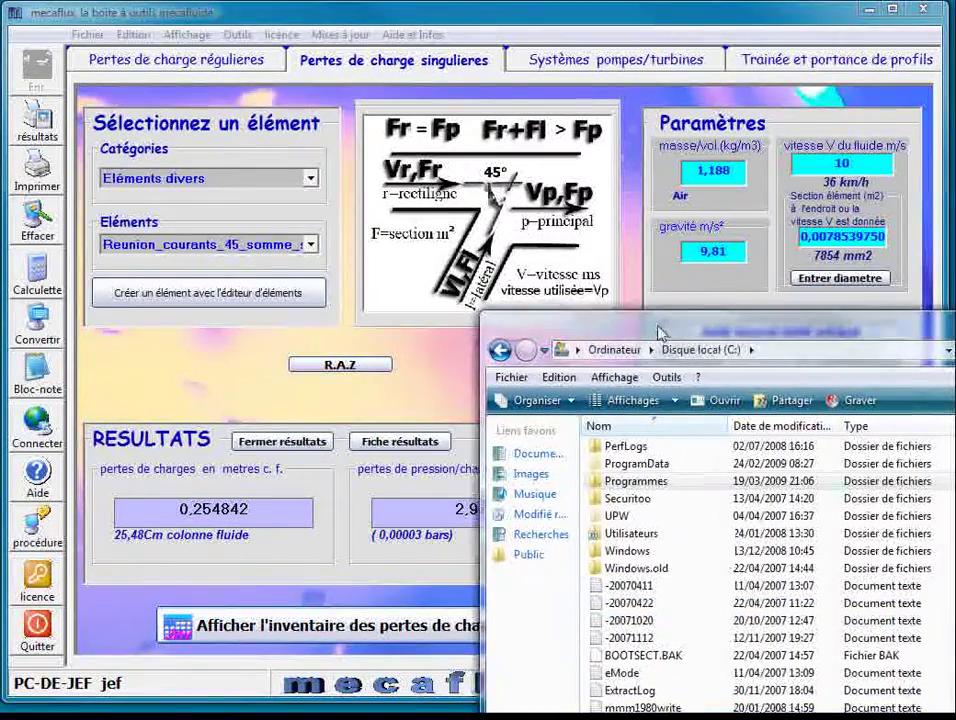
# Browse from drive C to Programmes > MECAFLUX > singularites in the file explorer and locate the Reunion_courants_45_somme_superieur files.
pyautogui.moveTo(666, 335); pyautogui.dragTo(551, 211)
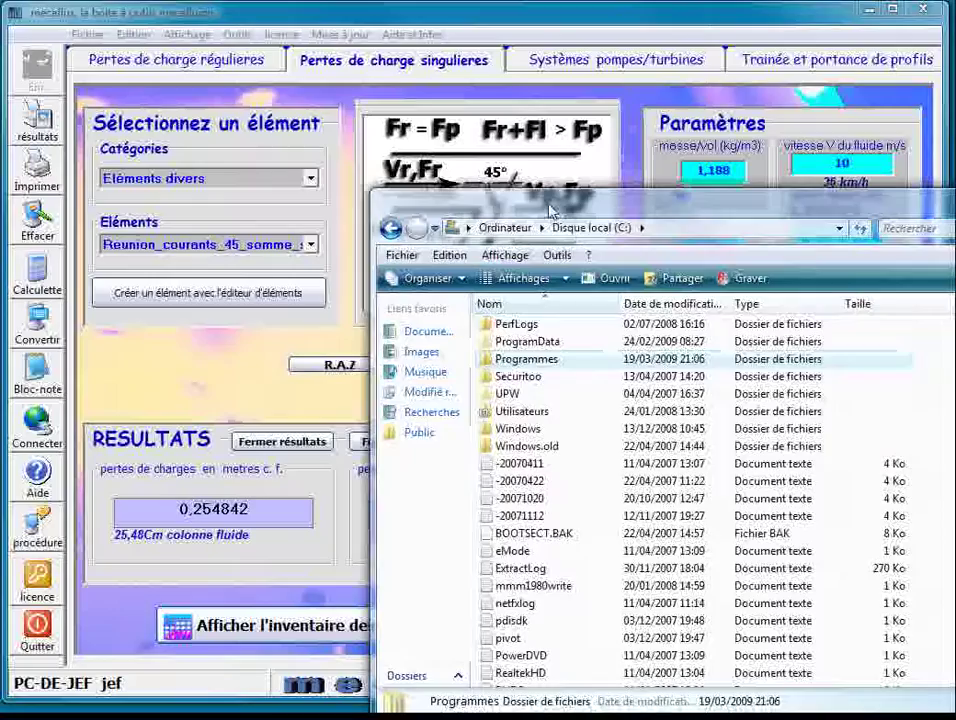
pyautogui.doubleClick(530, 367)
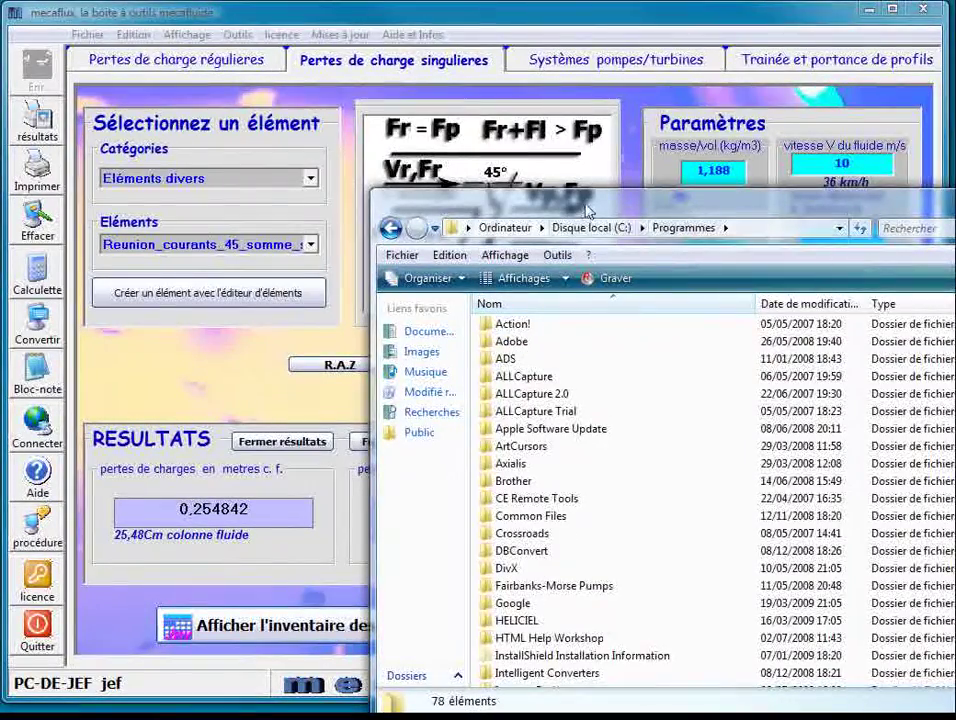
pyautogui.moveTo(588, 212); pyautogui.dragTo(503, 108)
pyautogui.scroll(-4, 491, 465)
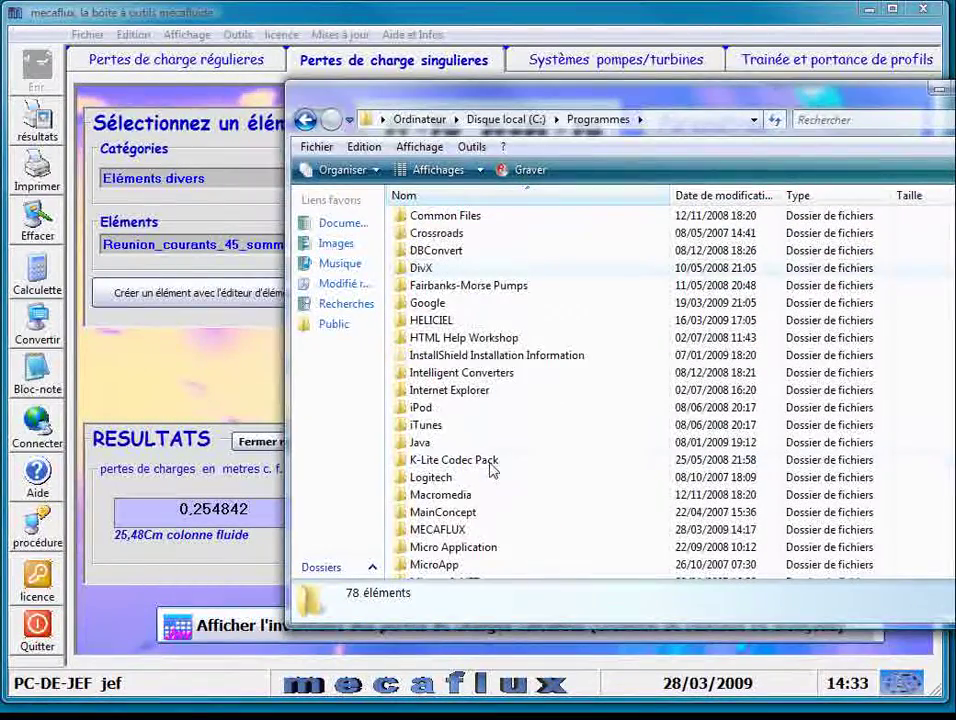
pyautogui.doubleClick(455, 530)
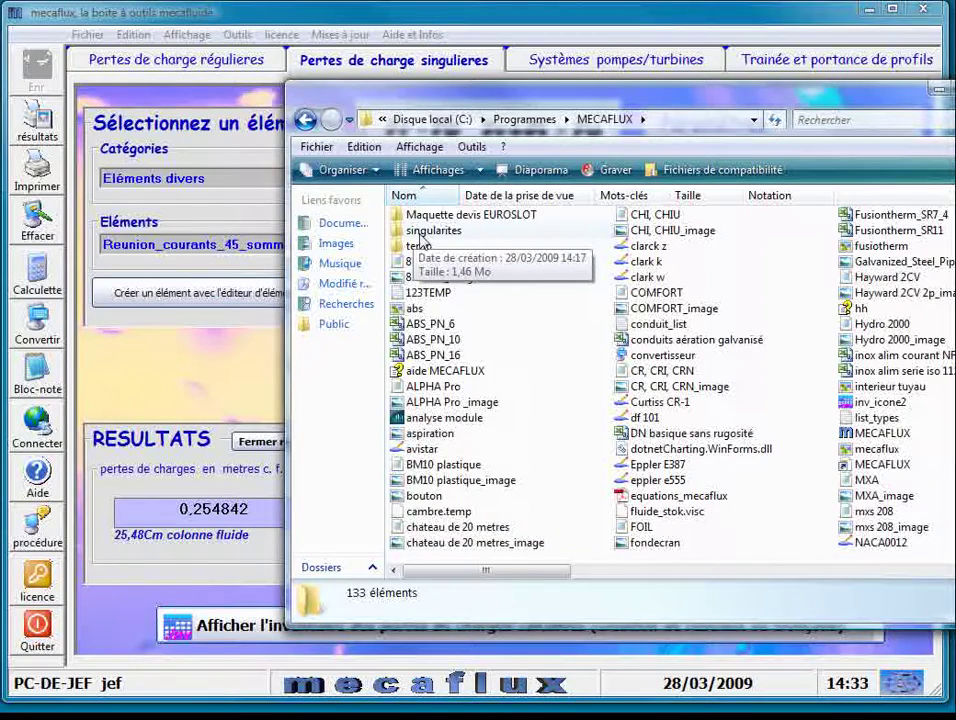
pyautogui.doubleClick(425, 232)
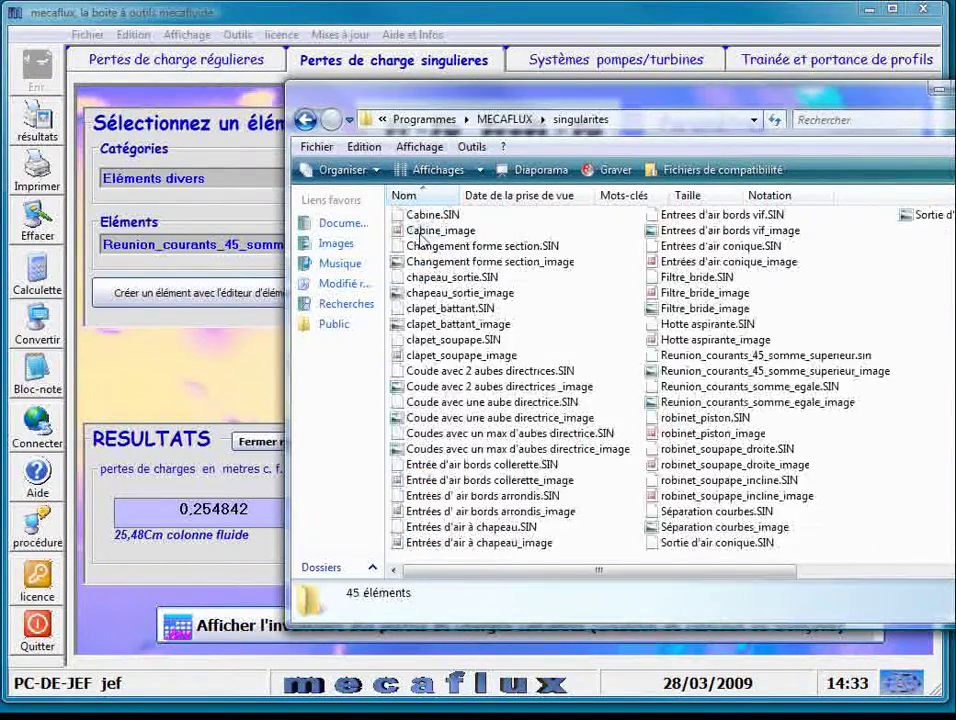
pyautogui.moveTo(567, 107); pyautogui.dragTo(492, 75)
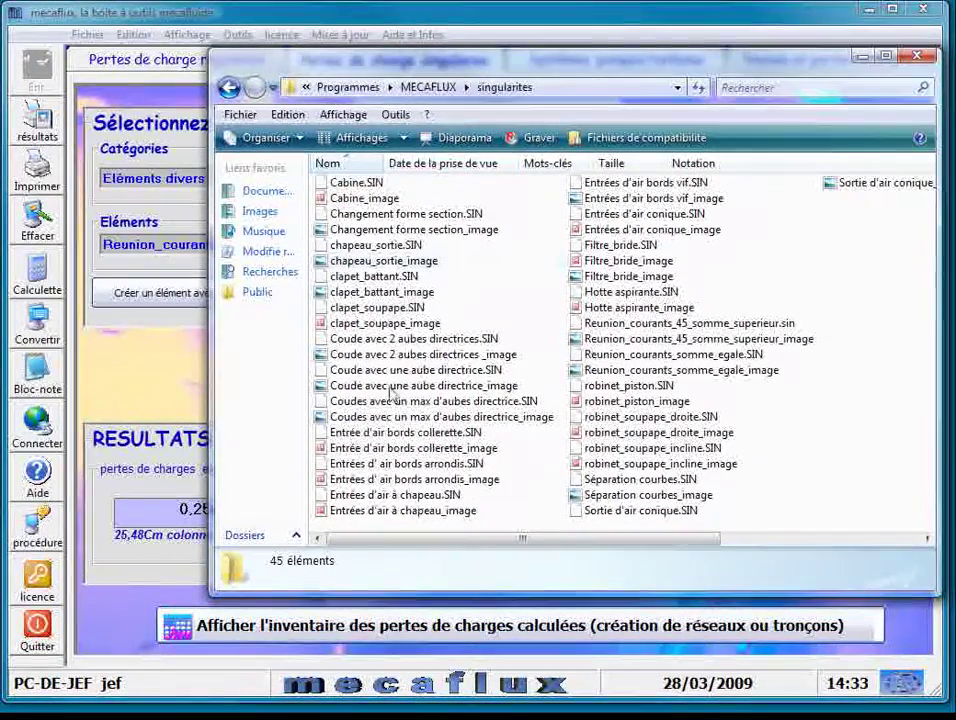
pyautogui.moveTo(422, 543); pyautogui.dragTo(390, 540)
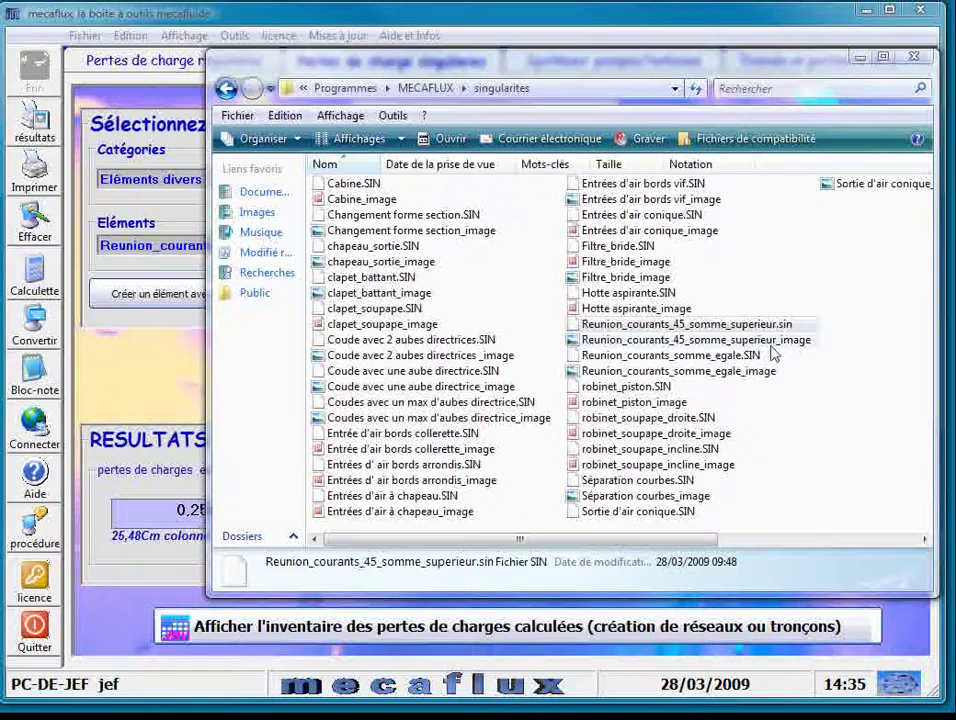
# View the Reunion_courants_45_somme_superieur_image picture beside mecaflux and compare it with the element's diagram.
pyautogui.doubleClick(676, 340)
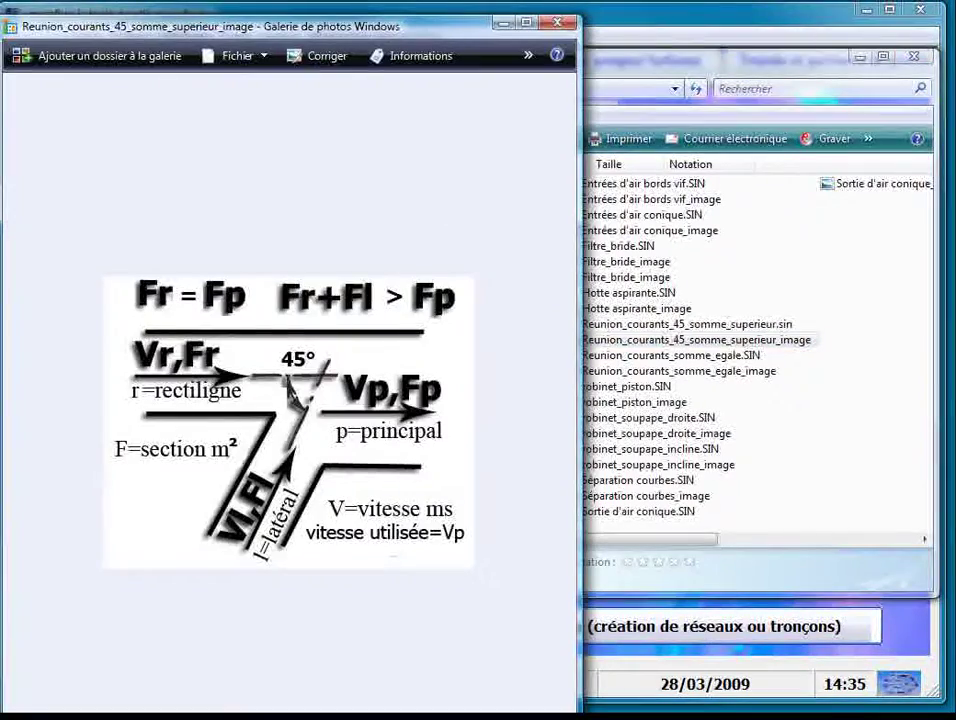
pyautogui.moveTo(252, 30); pyautogui.dragTo(722, 50)
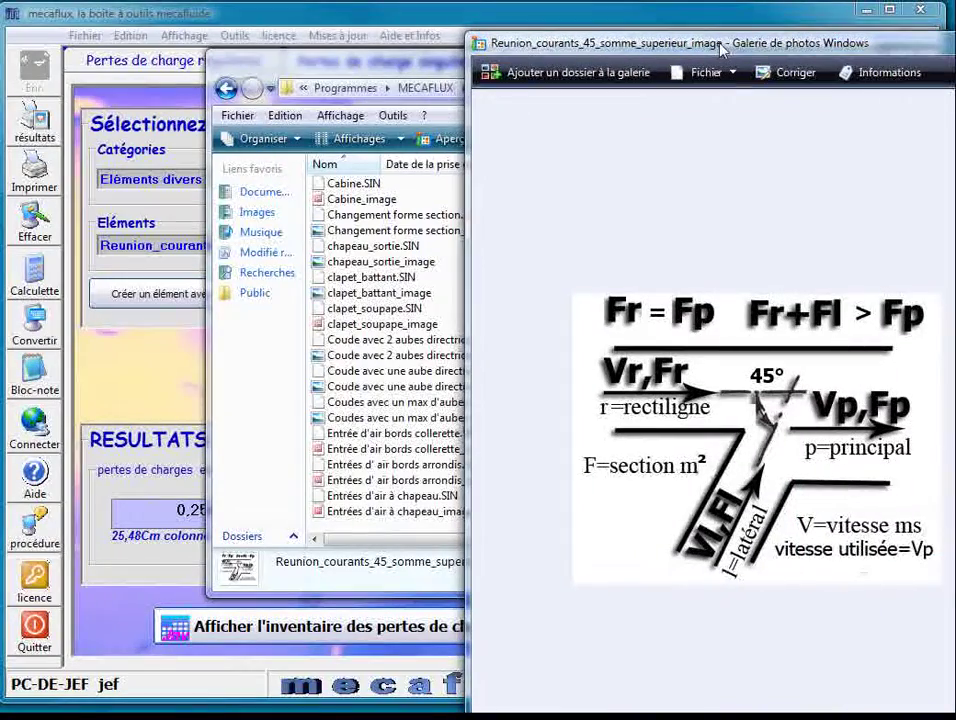
pyautogui.click(112, 24)
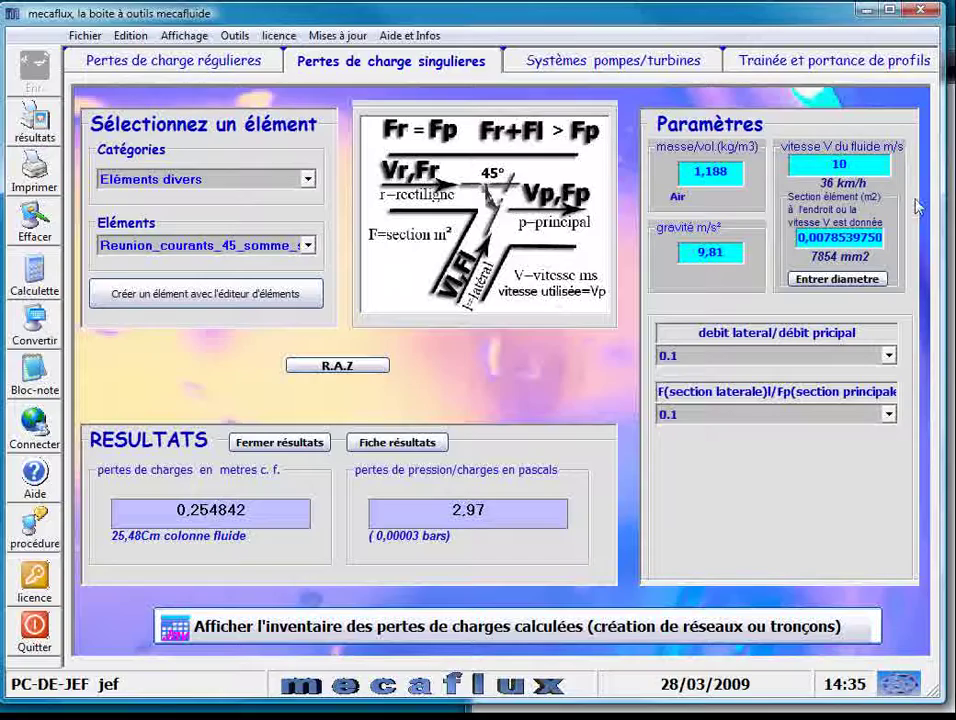
pyautogui.click(948, 210)
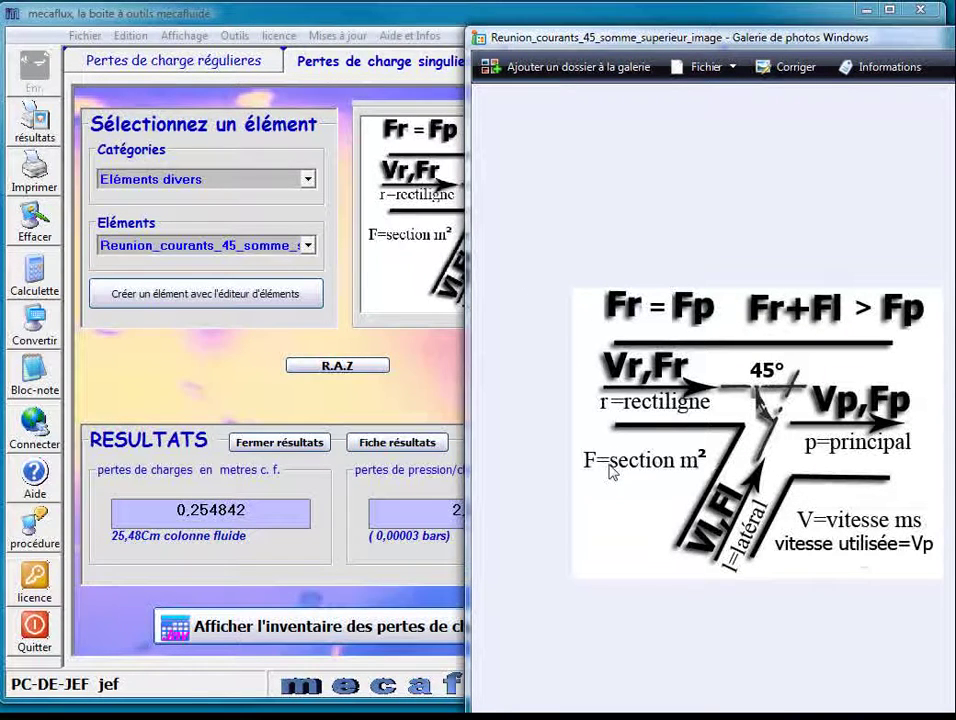
pyautogui.click(441, 232)
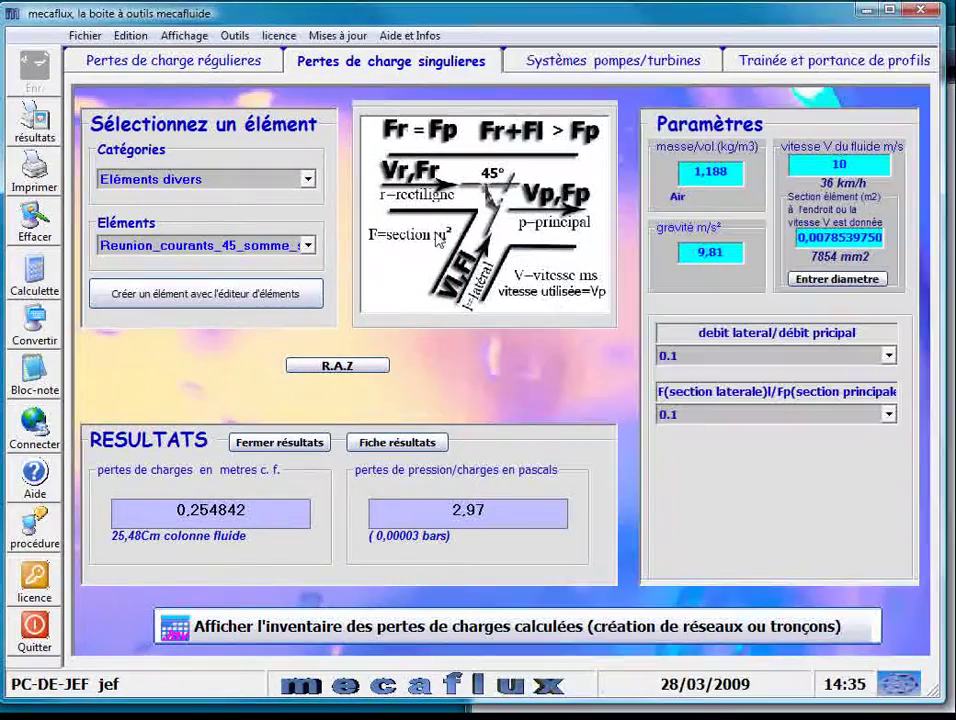
# Review the values offered for the lateral-to-principal flow ratio, keep 0.1, and check the junction picture again.
pyautogui.click(698, 356)
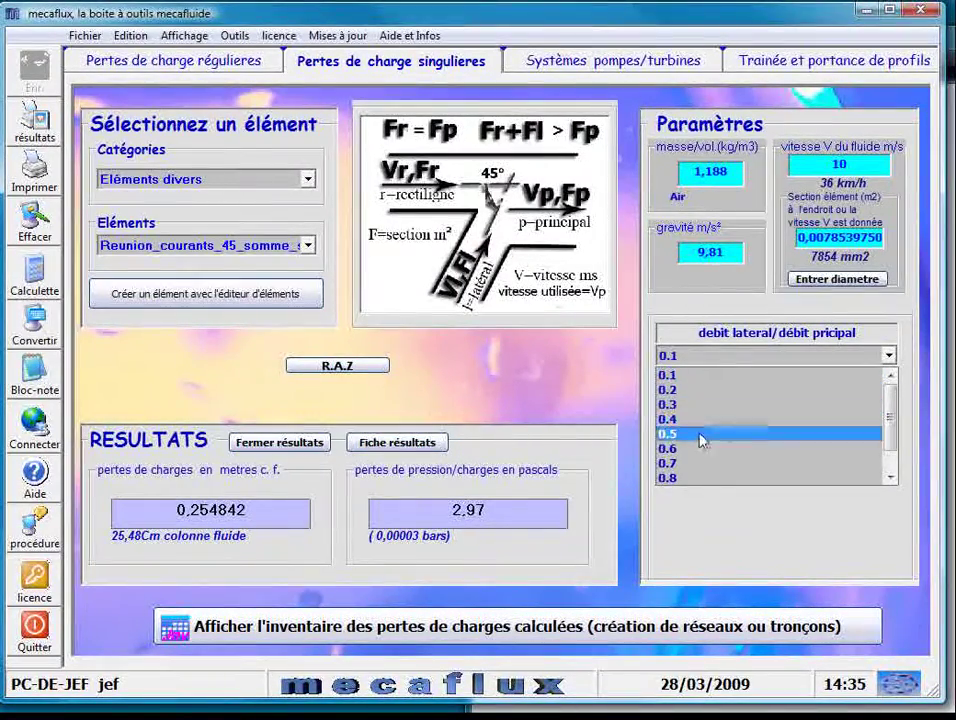
pyautogui.click(696, 373)
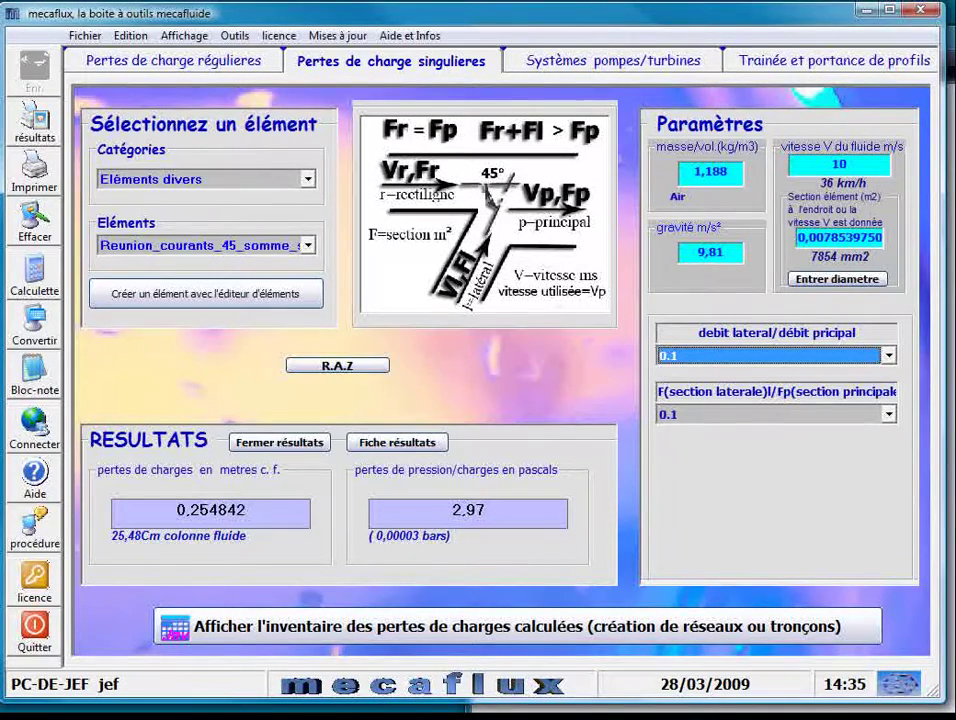
pyautogui.hotkey('alt', 'Tab')
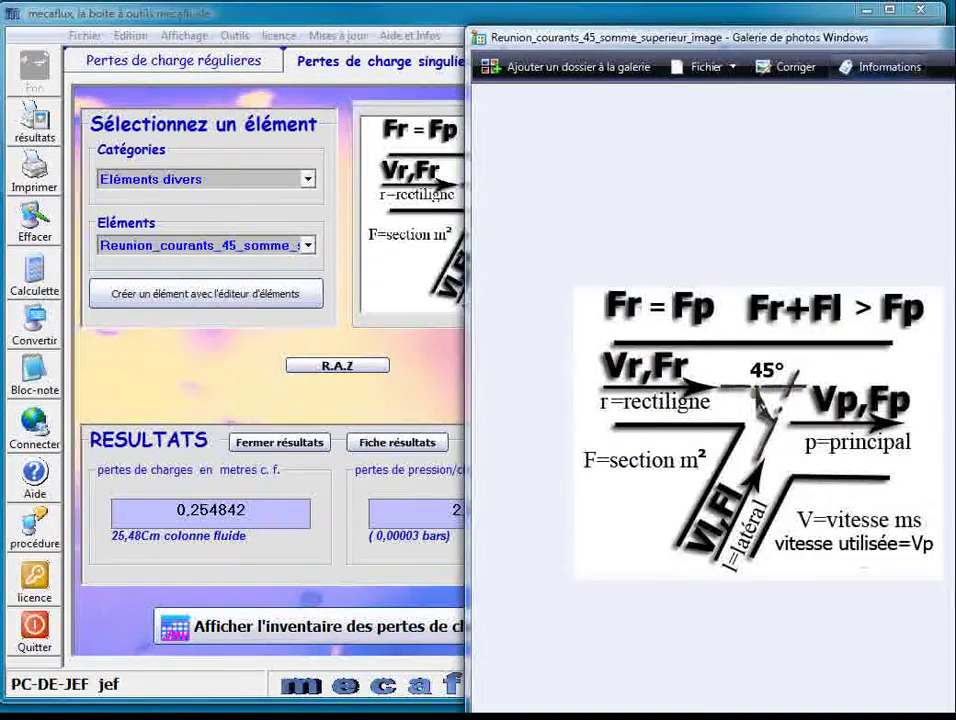
pyautogui.hotkey('alt', 'Tab')
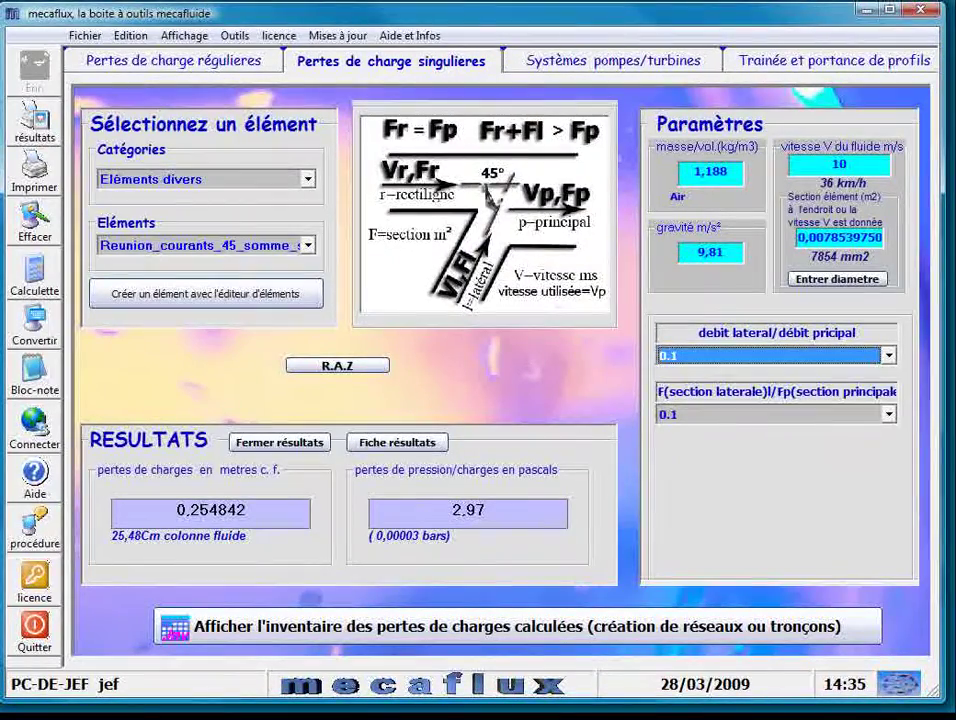
# Open Reunion_courants_45_somme_superieur.sin with Bloc-notes, always using it for this file type, and enlarge its window to show more lines.
pyautogui.hotkey('alt', 'Tab')
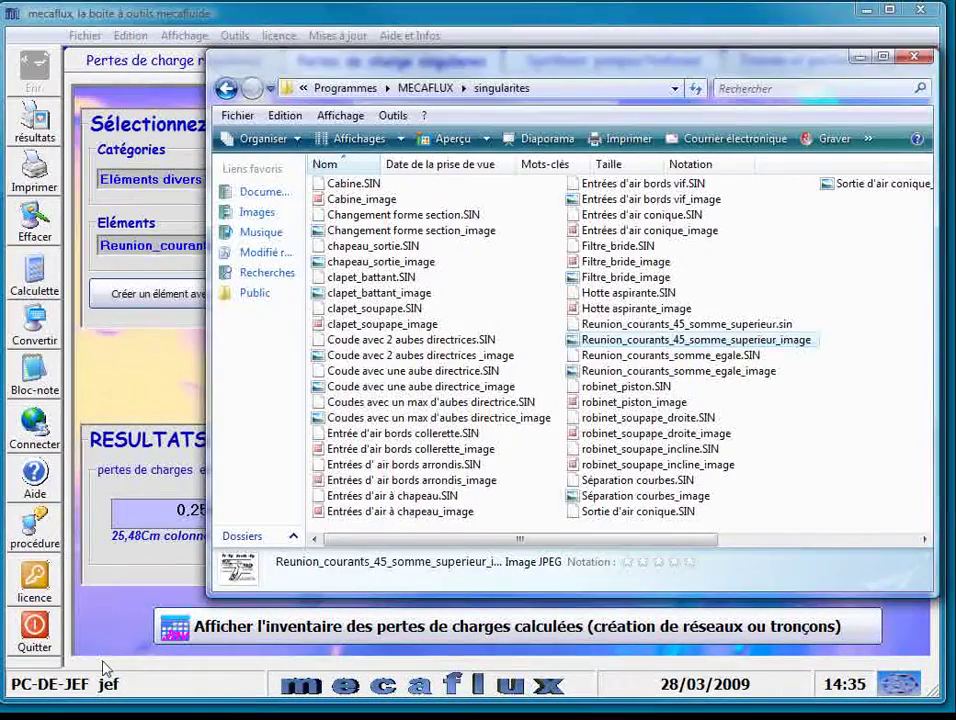
pyautogui.click(675, 328)
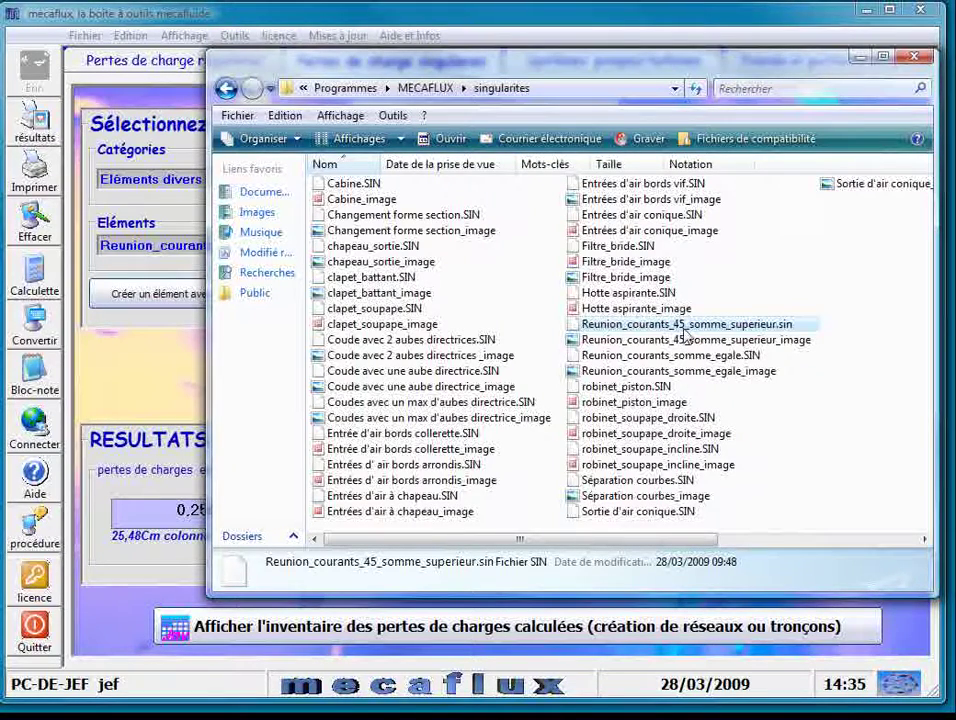
pyautogui.doubleClick(685, 330)
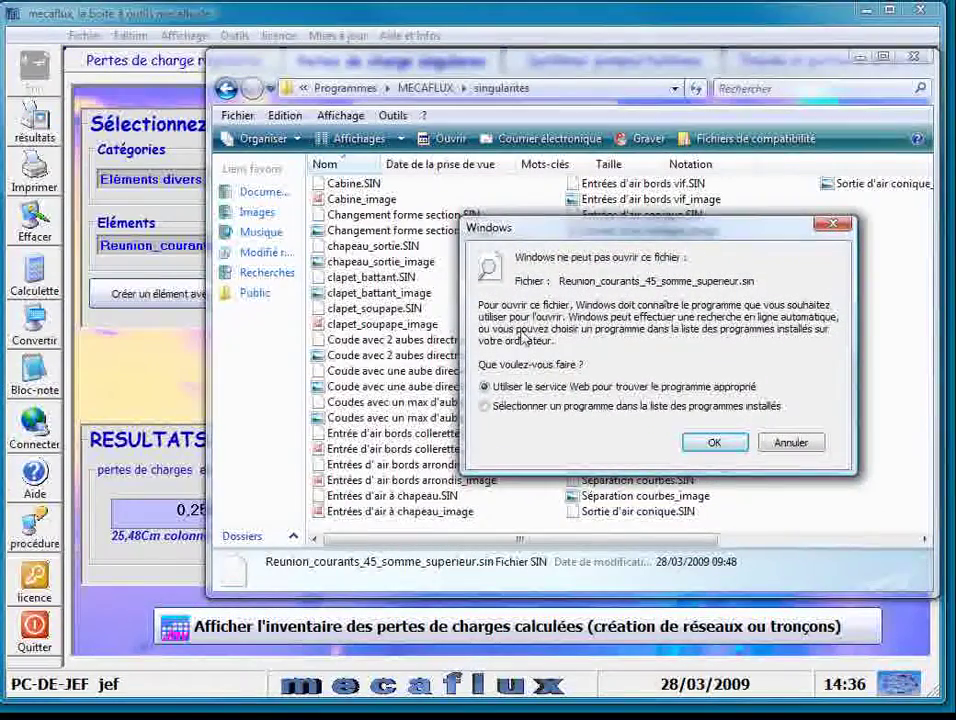
pyautogui.click(485, 406)
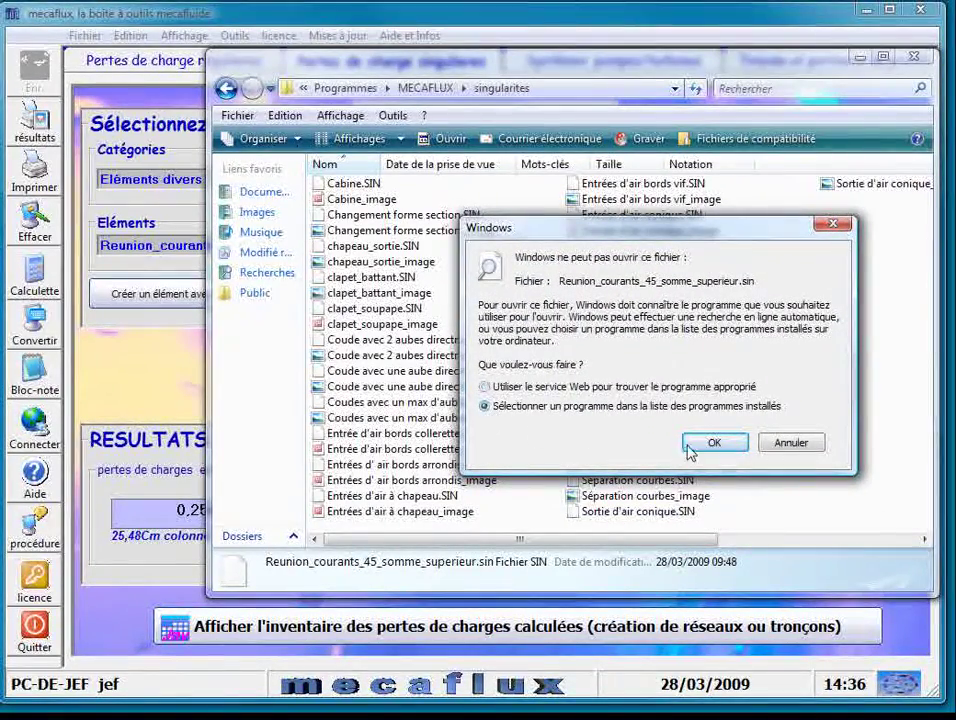
pyautogui.click(714, 442)
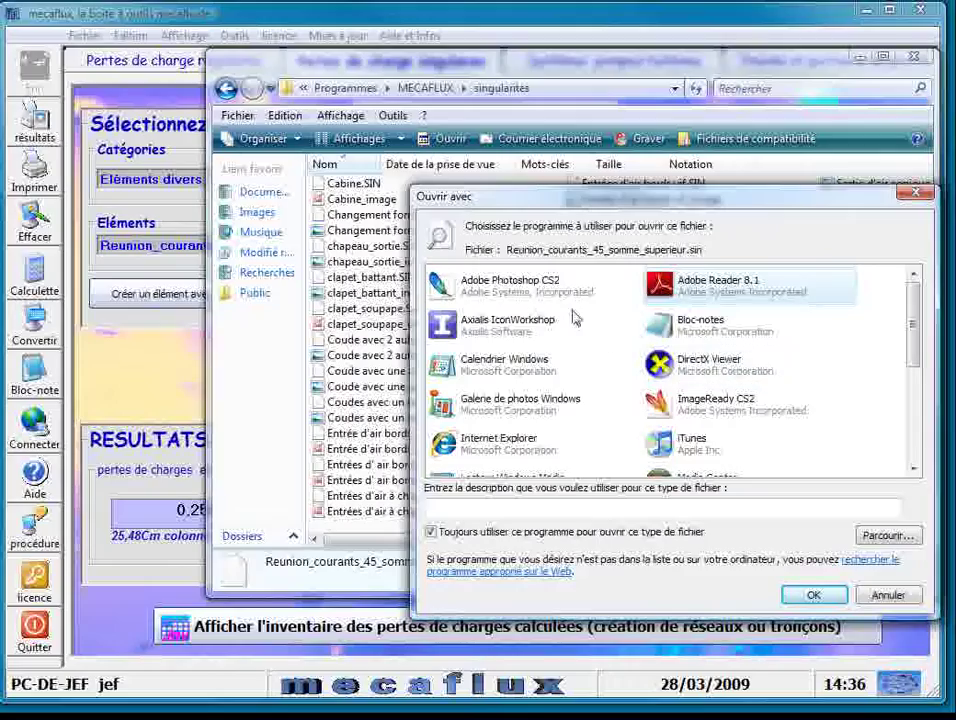
pyautogui.doubleClick(700, 323)
pyautogui.moveTo(491, 110); pyautogui.dragTo(399, 28)
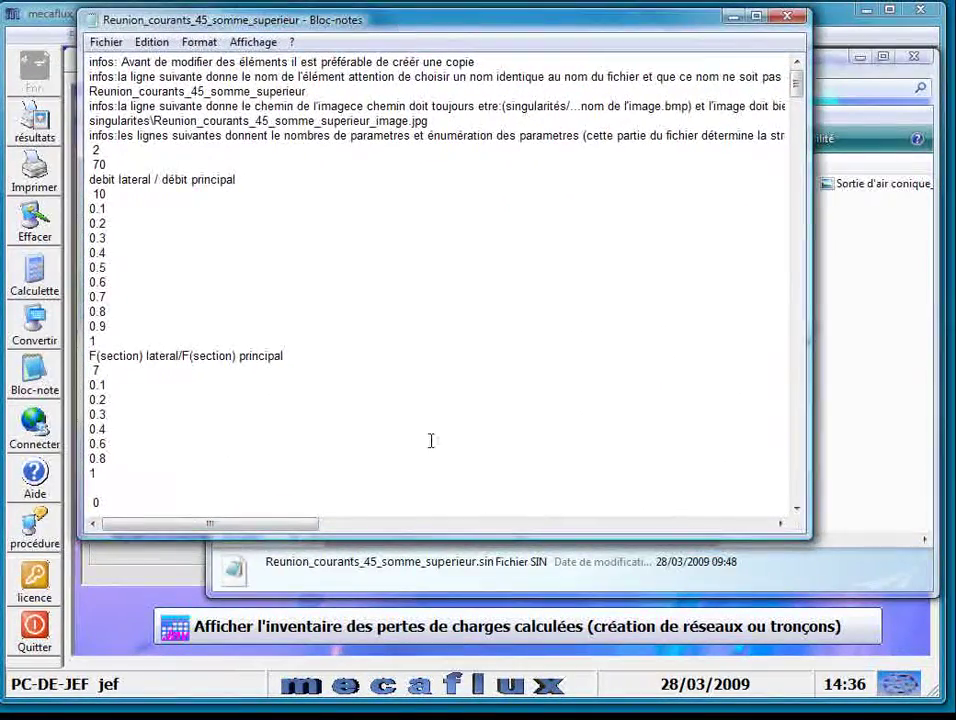
pyautogui.moveTo(505, 537); pyautogui.dragTo(504, 668)
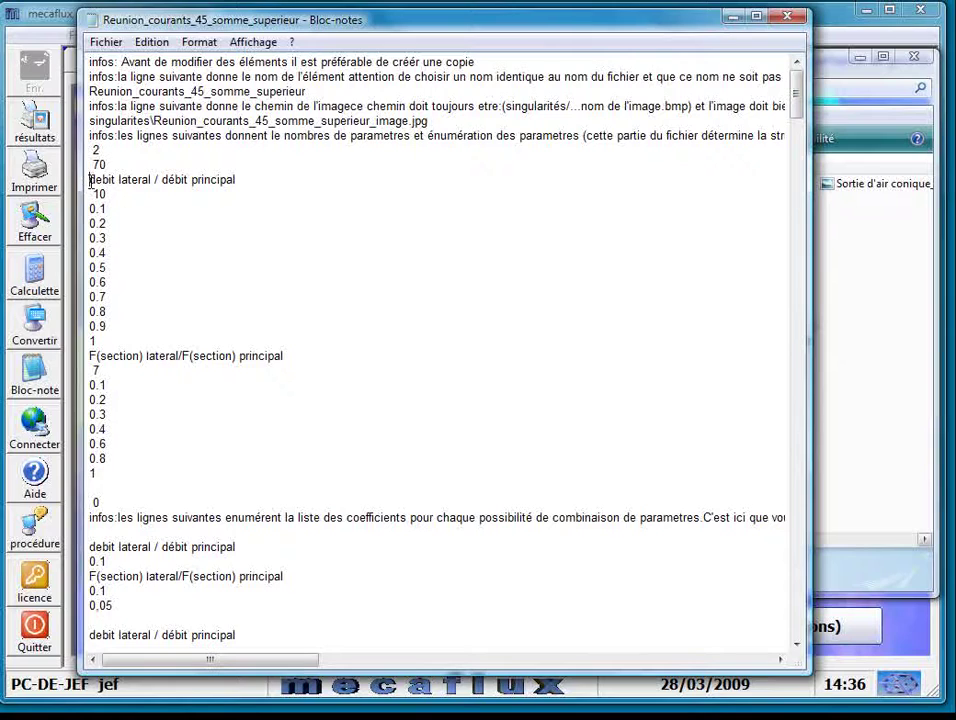
# Review the file's lateral-to-principal flow and section ratio parameters, including each one's value count and listed values.
pyautogui.moveTo(90, 181); pyautogui.dragTo(226, 179)
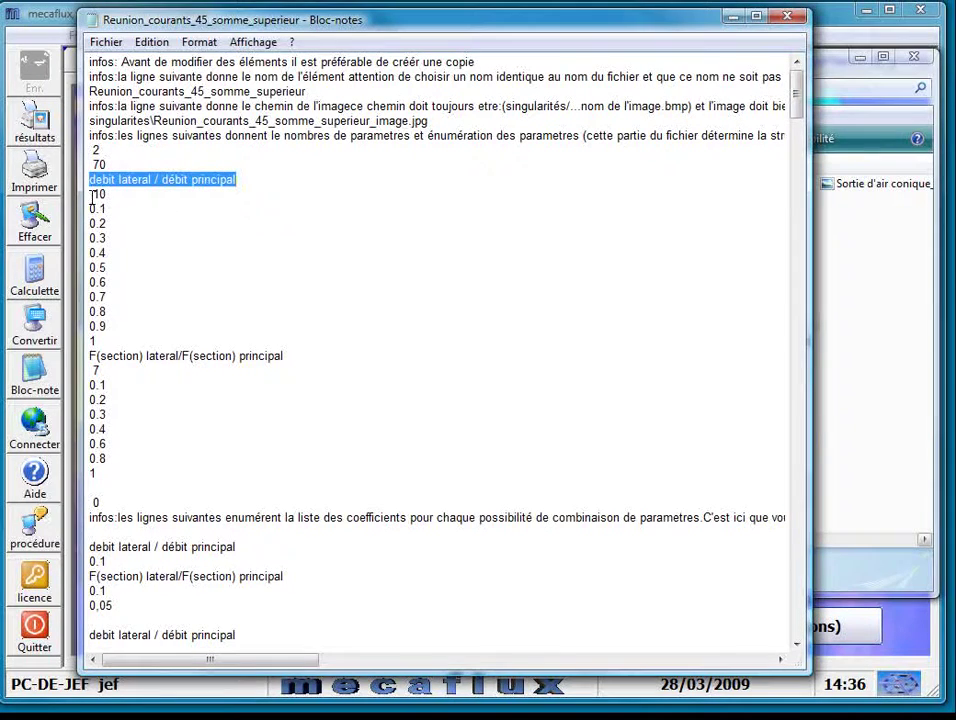
pyautogui.moveTo(88, 207); pyautogui.dragTo(107, 340)
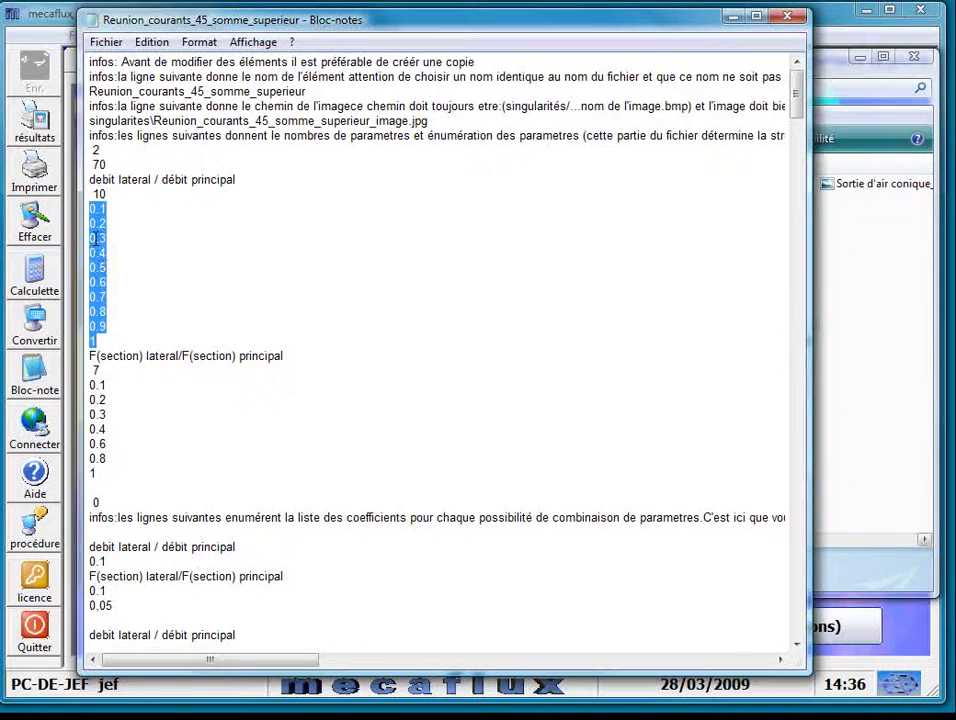
pyautogui.moveTo(94, 193); pyautogui.dragTo(111, 194)
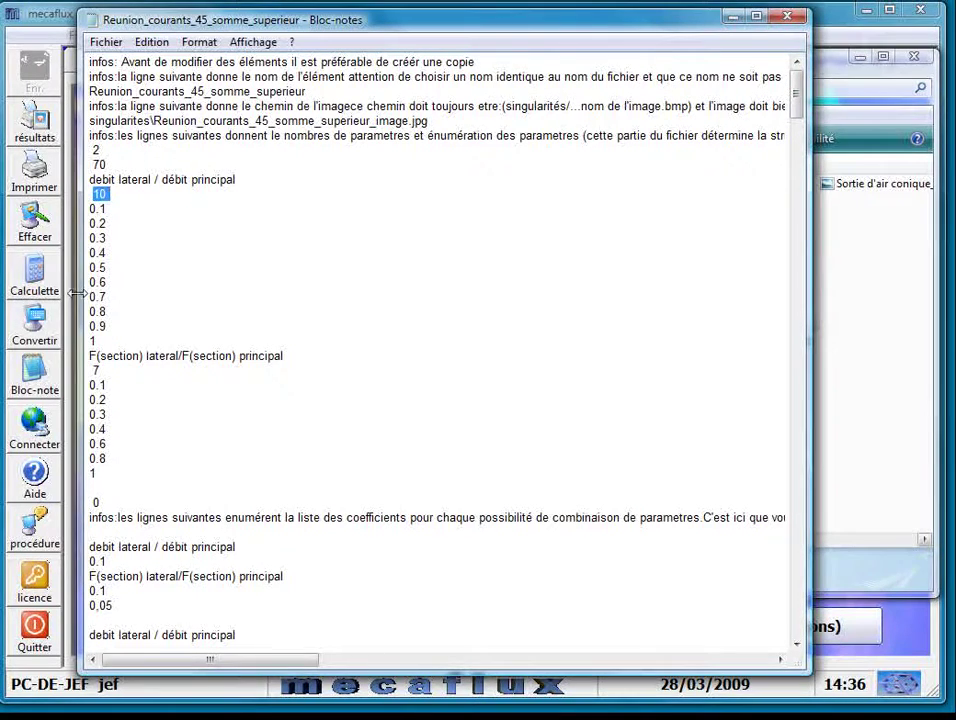
pyautogui.click(89, 370)
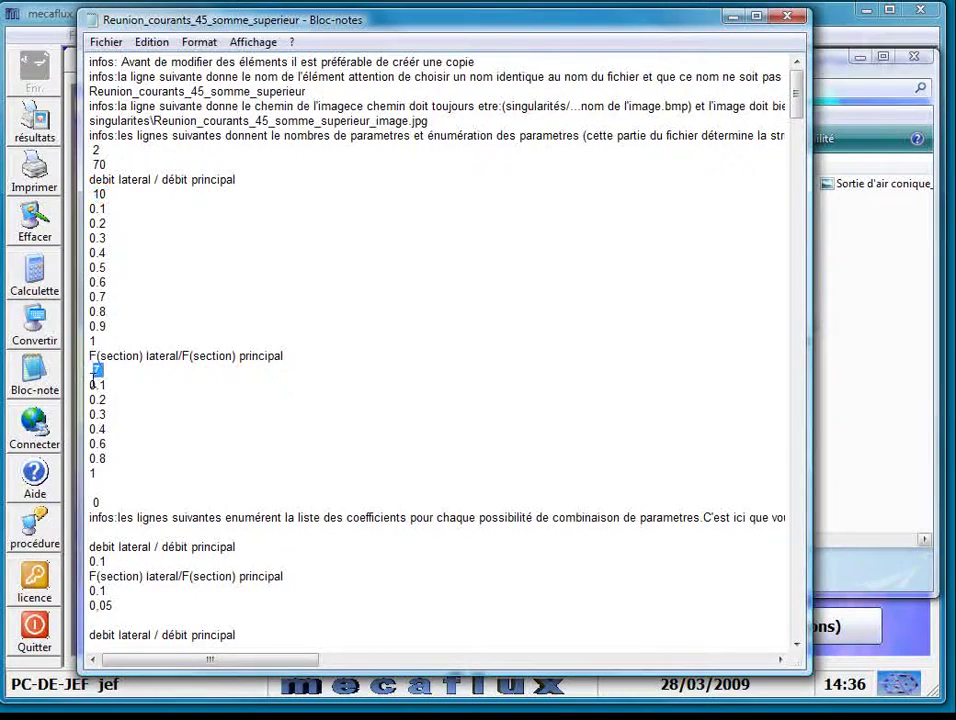
pyautogui.moveTo(92, 384); pyautogui.dragTo(173, 475)
pyautogui.click(177, 525)
# Examine the coefficient entry for the combination of flow ratio 0.1 and section ratio 0.1.
pyautogui.scroll(-7, 177, 527)
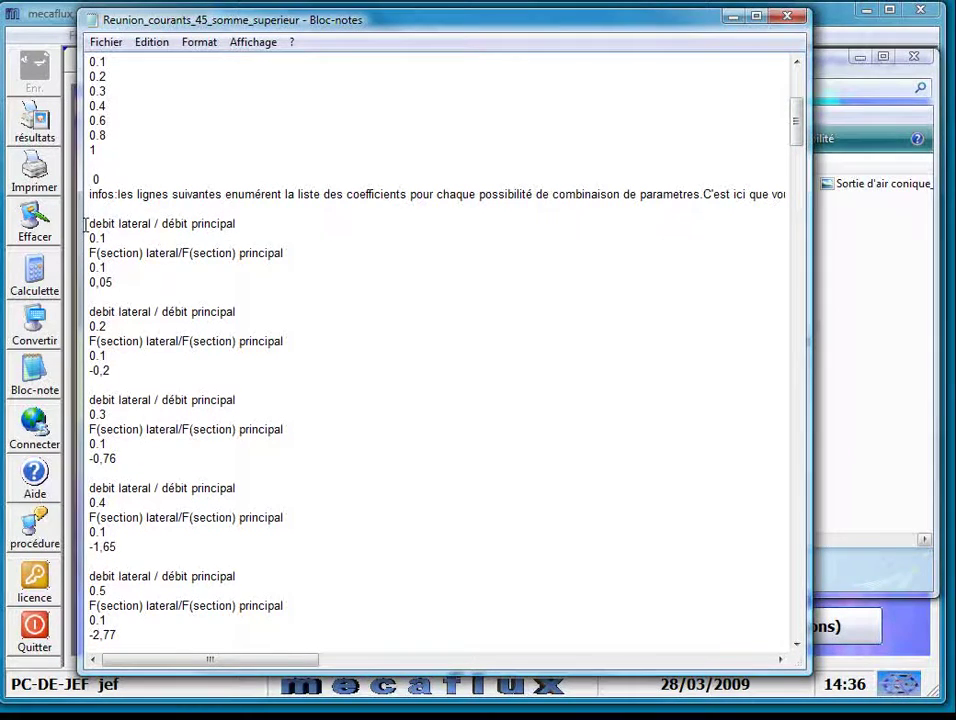
pyautogui.moveTo(86, 224); pyautogui.dragTo(252, 236)
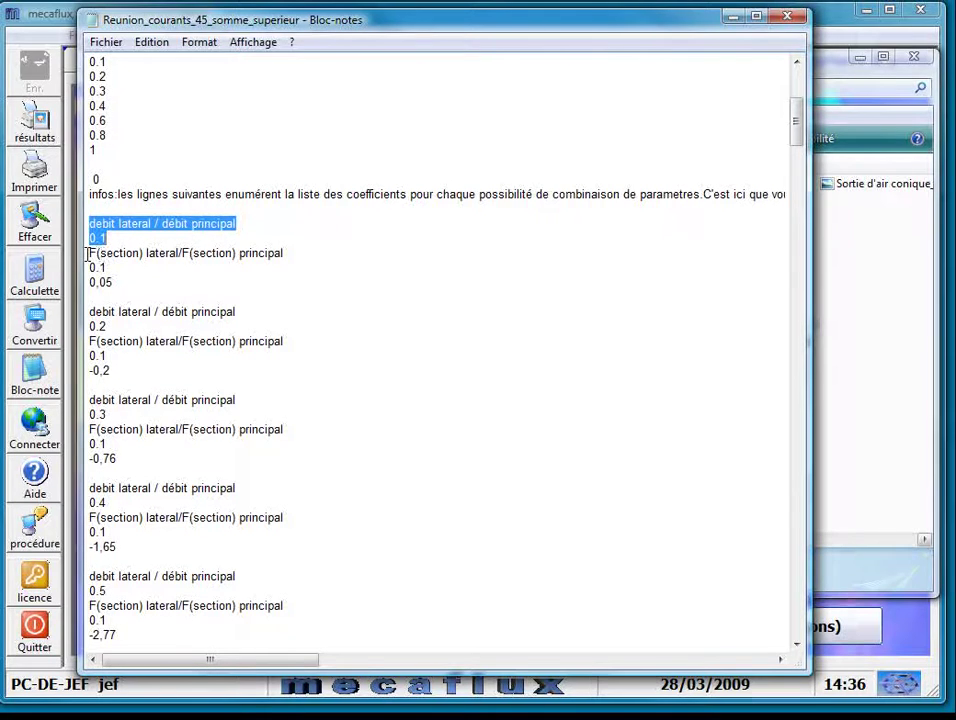
pyautogui.moveTo(88, 253); pyautogui.dragTo(117, 284)
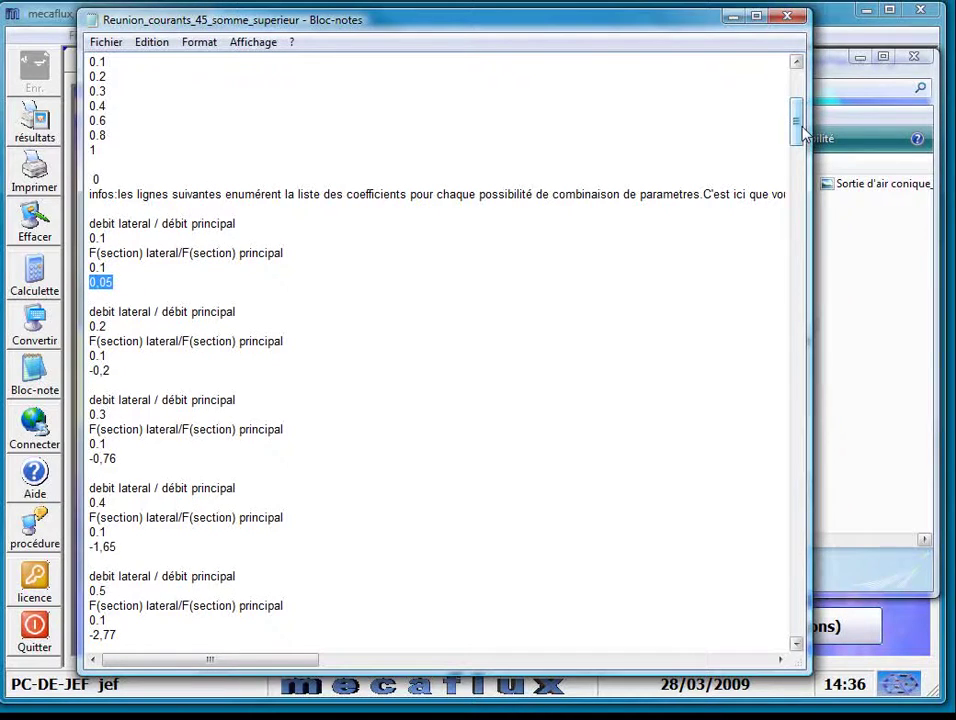
# Return to the parameter structure at the start of the file and recheck the flow ratio title and the parameter value lists.
pyautogui.moveTo(798, 132); pyautogui.dragTo(800, 80)
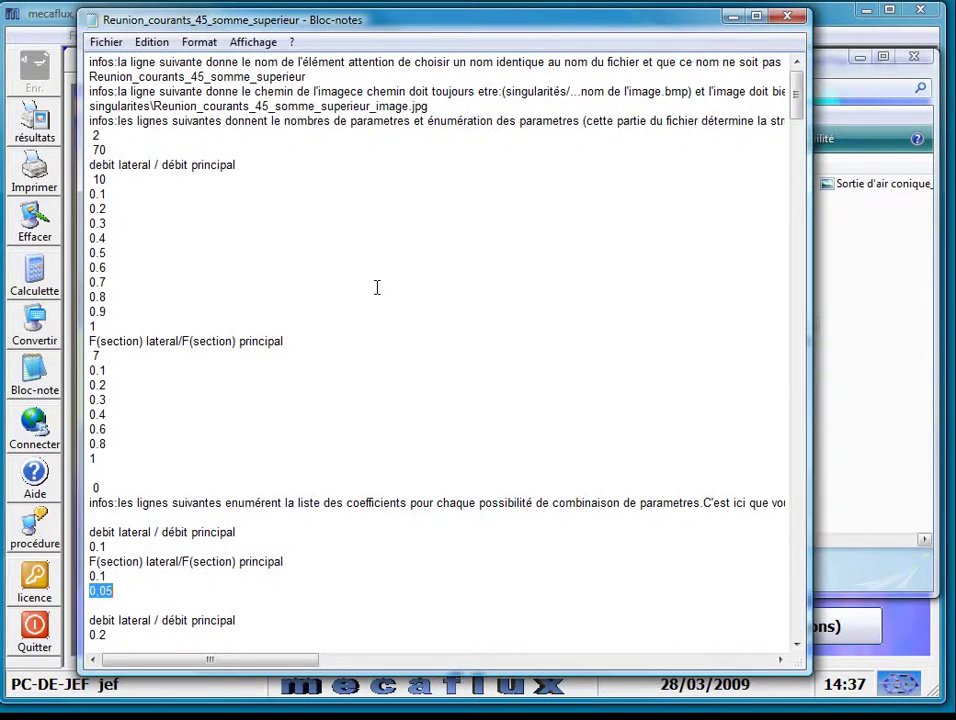
pyautogui.moveTo(90, 167); pyautogui.dragTo(253, 170)
pyautogui.moveTo(94, 180); pyautogui.dragTo(111, 464)
pyautogui.click(157, 487)
pyautogui.scroll(1, 188, 478)
# Check the coefficients stored for flow ratios 0.3, 0.4 and 0.5 at section ratio 0.1.
pyautogui.scroll(-15, 190, 478)
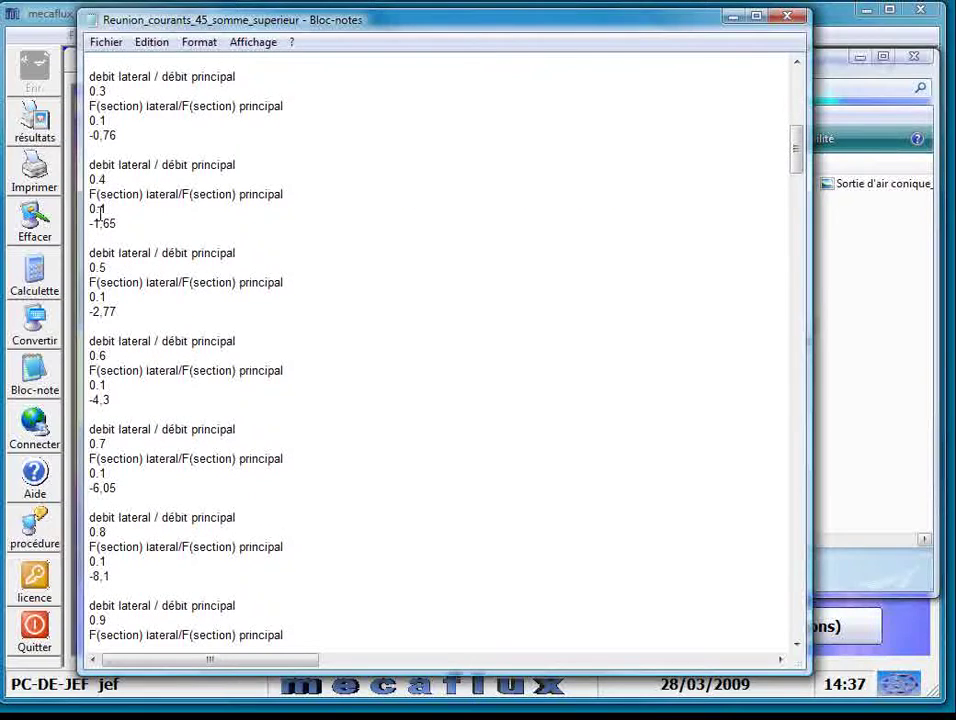
pyautogui.moveTo(89, 136); pyautogui.dragTo(117, 137)
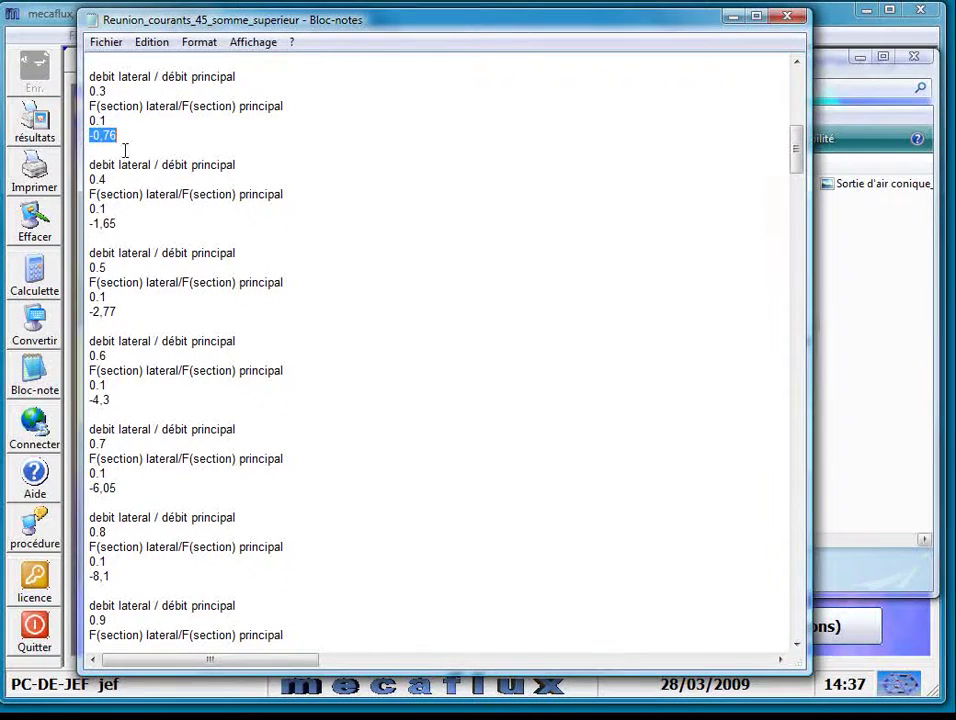
pyautogui.moveTo(90, 225); pyautogui.dragTo(122, 225)
pyautogui.moveTo(91, 312); pyautogui.dragTo(118, 312)
# Inspect the 45 in the file's element name line and image path line.
pyautogui.scroll(15, 333, 384)
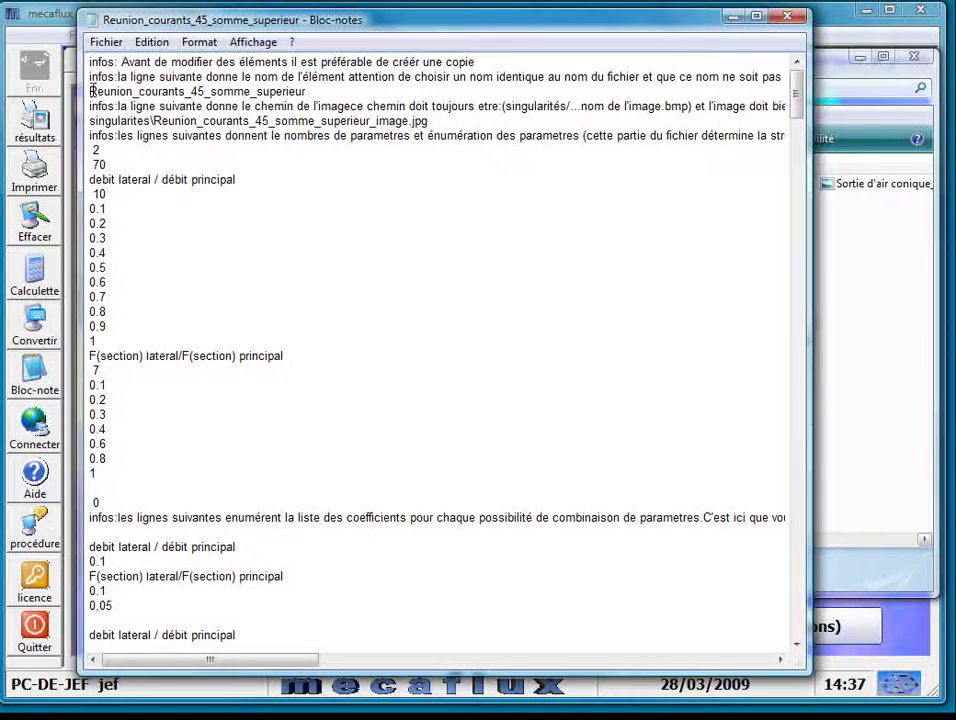
pyautogui.moveTo(89, 91); pyautogui.dragTo(204, 91)
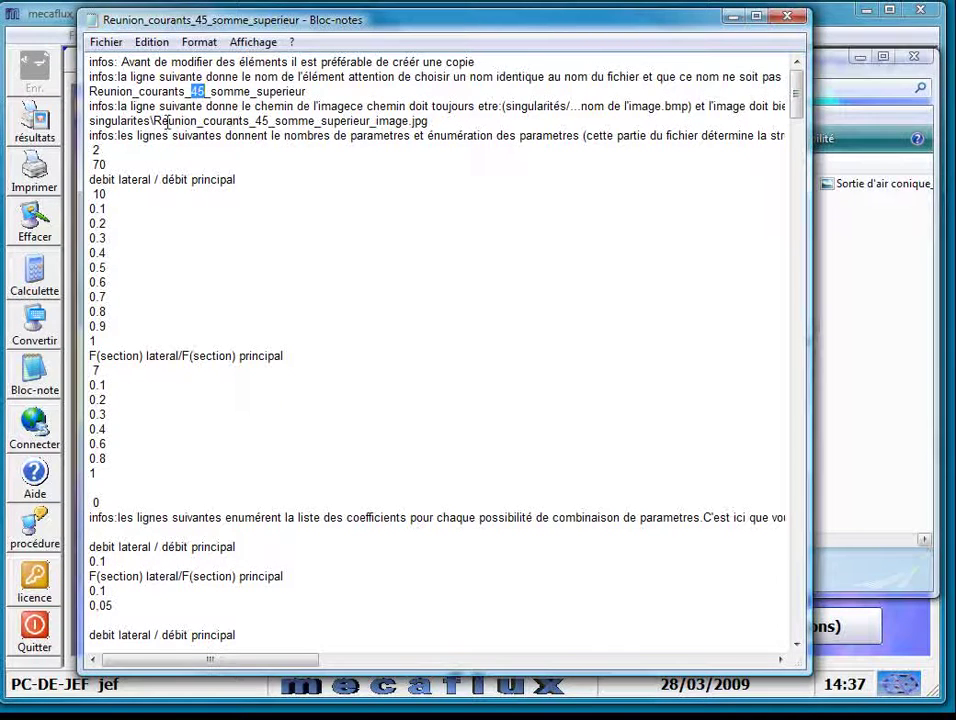
pyautogui.moveTo(255, 120); pyautogui.dragTo(268, 120)
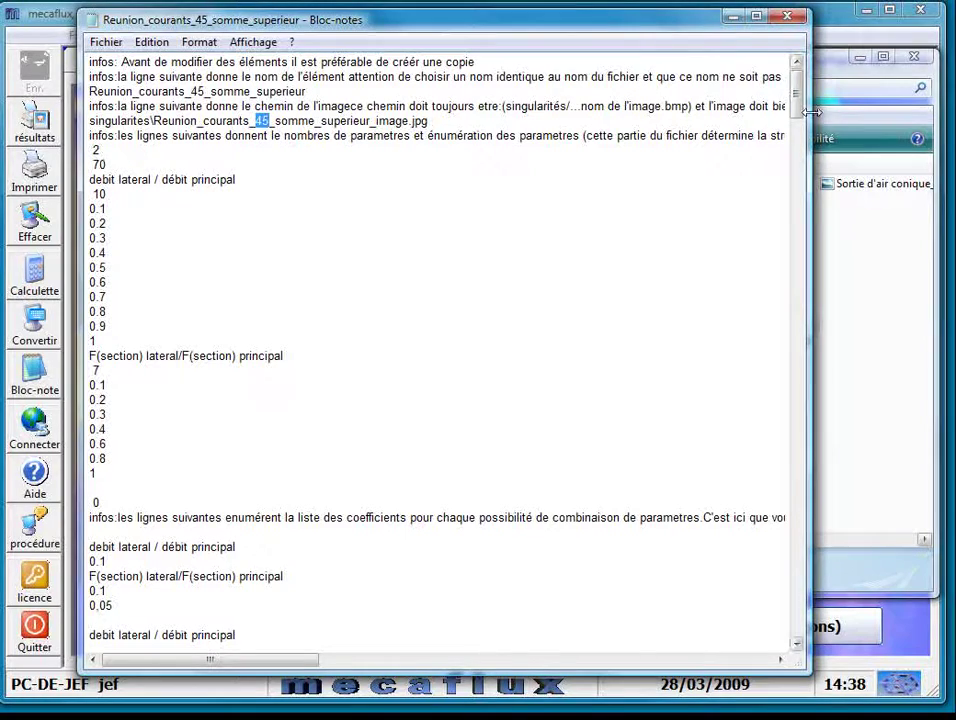
pyautogui.moveTo(800, 110); pyautogui.dragTo(790, 88)
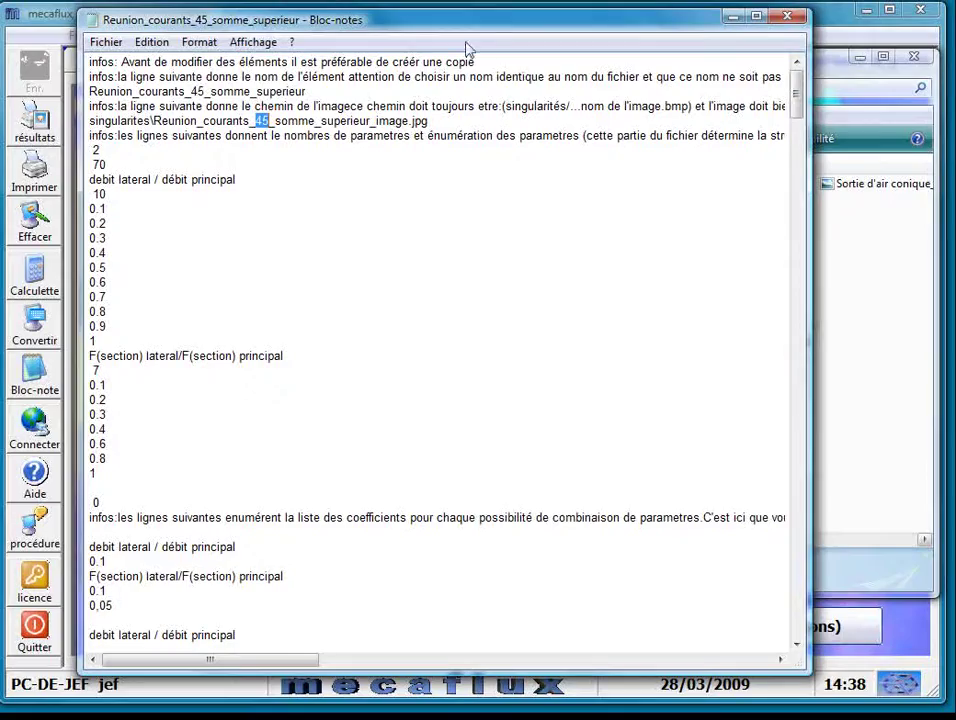
# Close the text file, check the names of the element's .sin and image files without renaming them, and return to mecaflux.
pyautogui.click(784, 16)
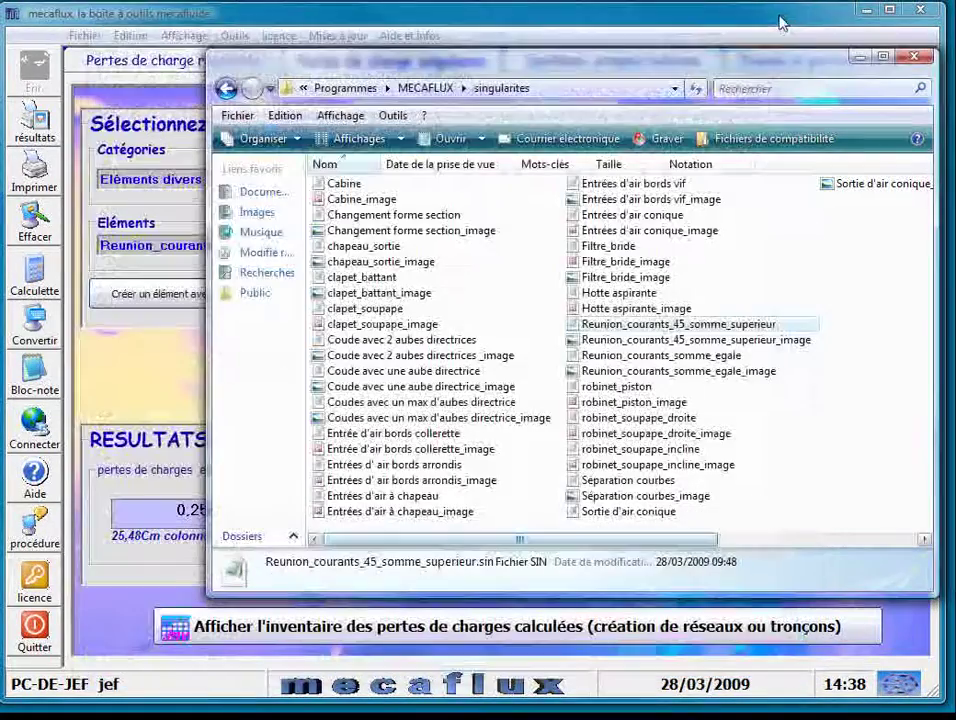
pyautogui.click(611, 330)
pyautogui.click(608, 327)
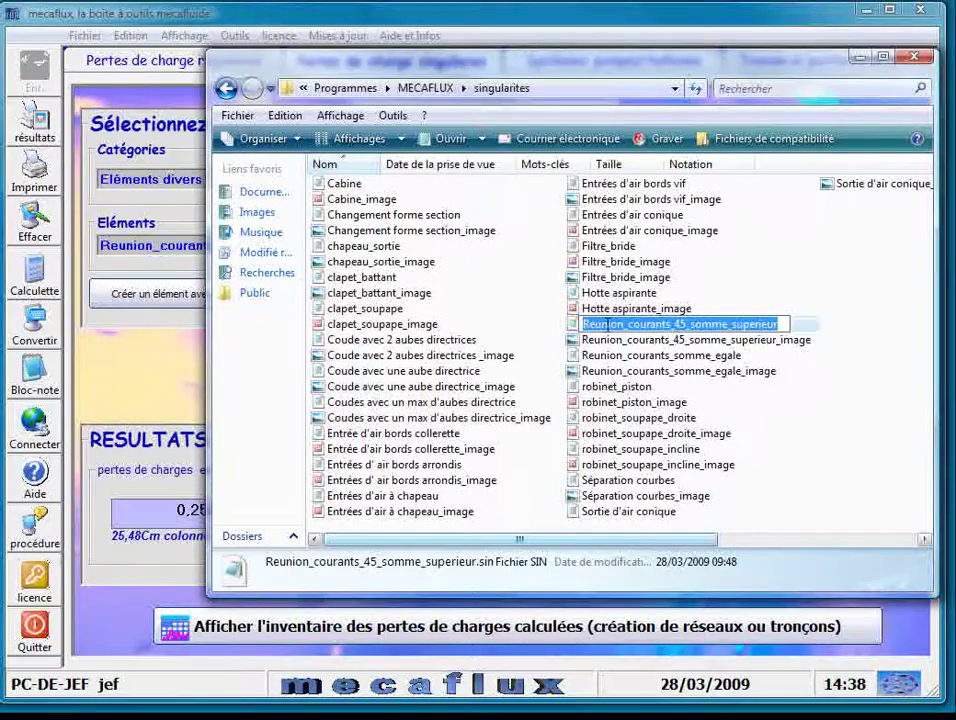
pyautogui.press('Return')
pyautogui.press('Down')
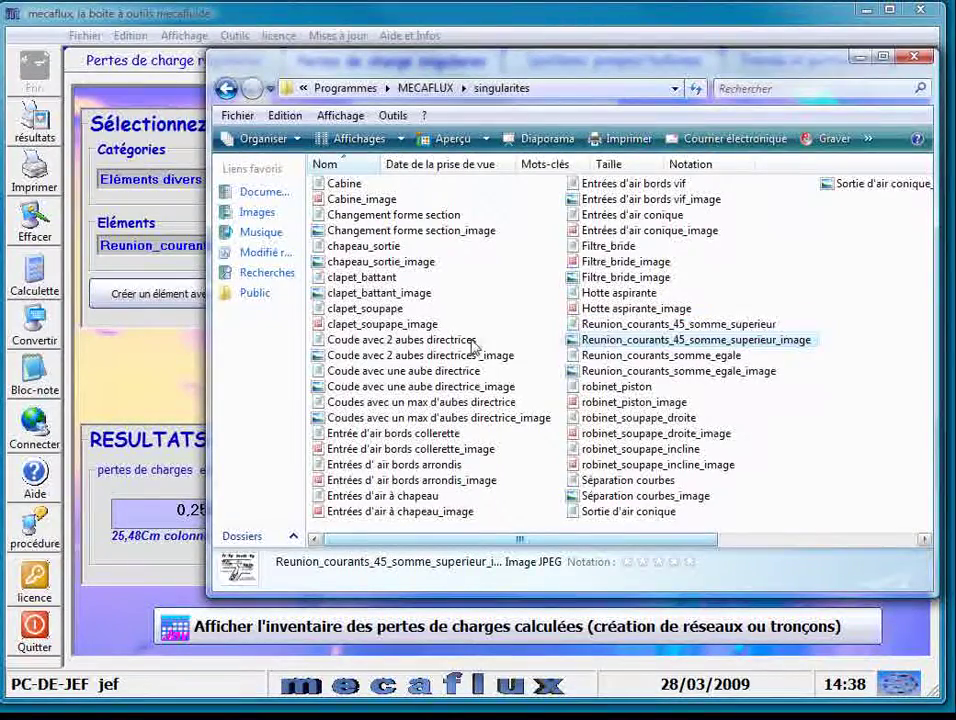
pyautogui.click(130, 300)
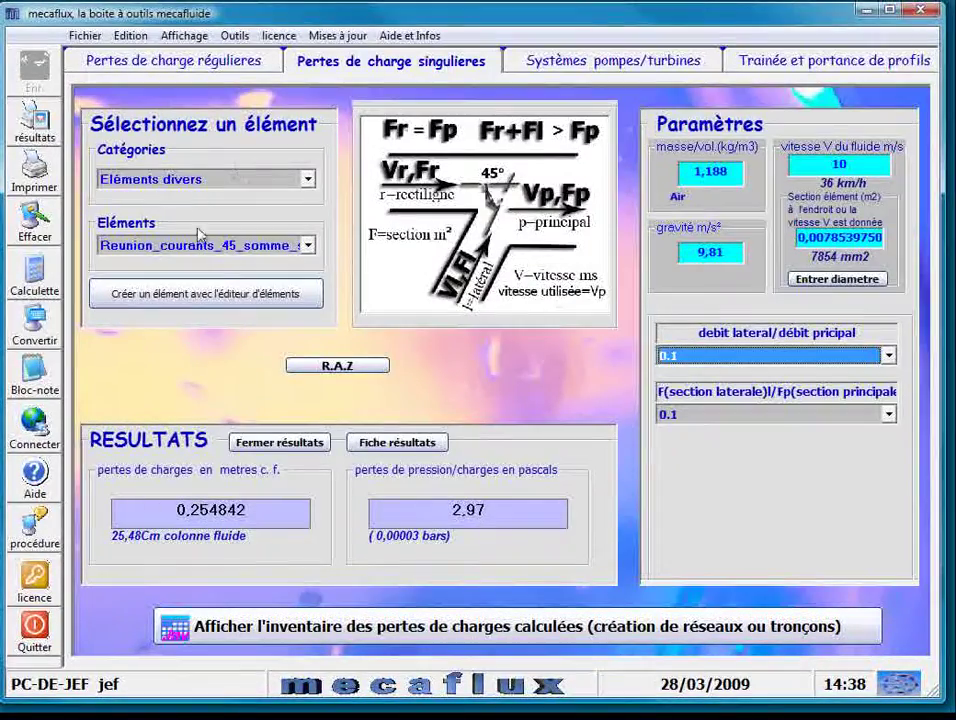